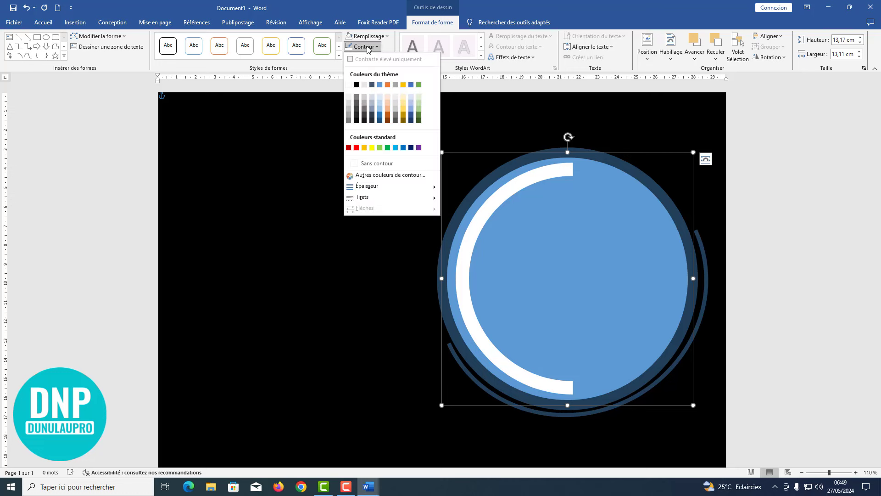
- Colour the large circle's outline dark orange and the thin outer arc's outline white
{"action": "left_click", "coordinate": [388, 116]}
{"action": "left_click", "coordinate": [569, 417]}
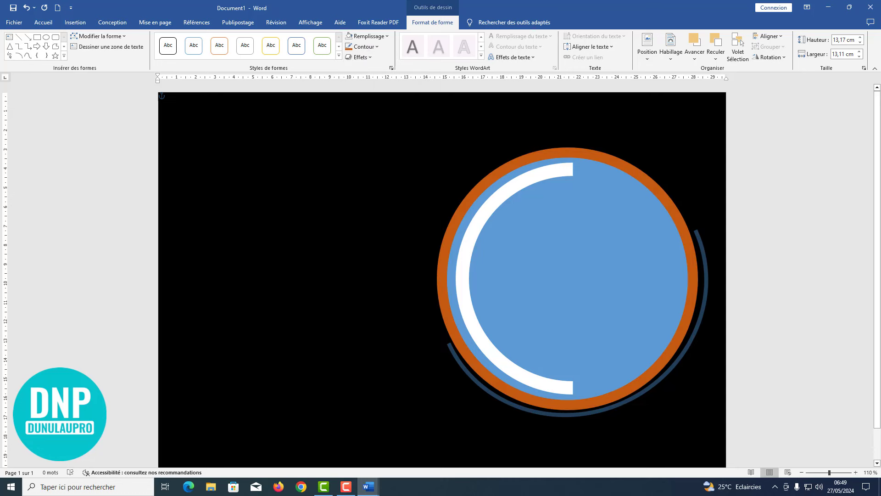
{"action": "left_click", "coordinate": [555, 415]}
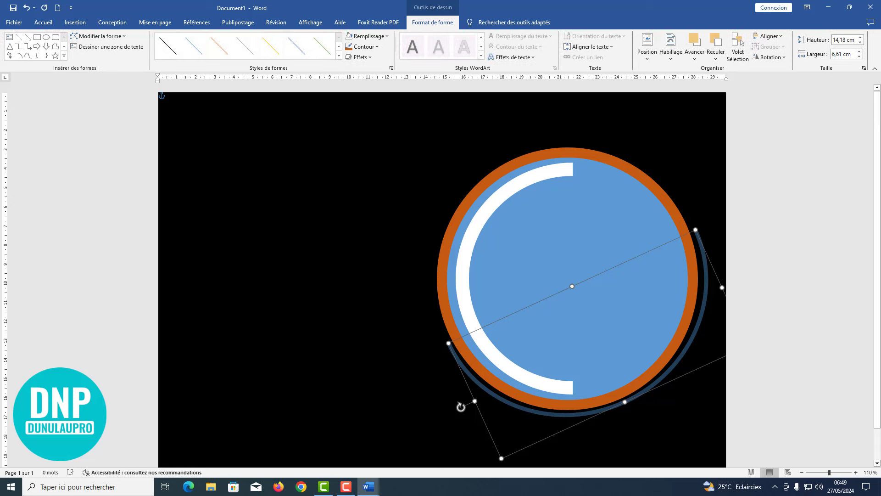
{"action": "left_click", "coordinate": [362, 47]}
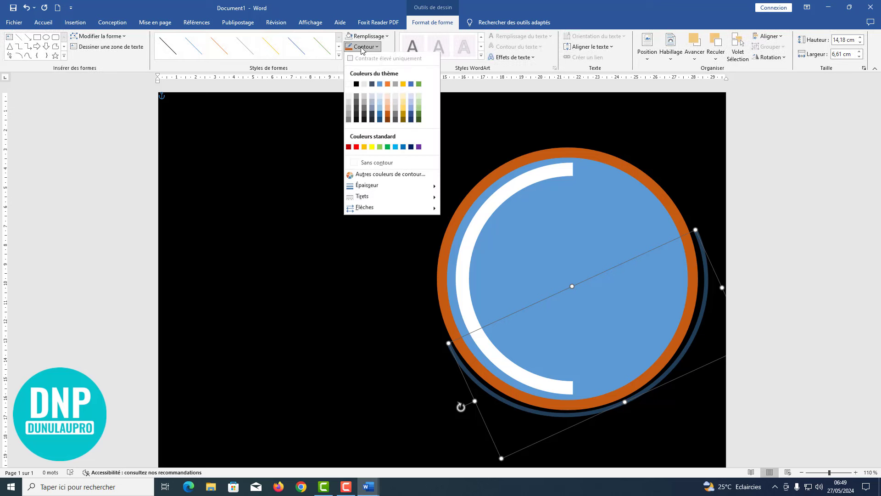
{"action": "left_click", "coordinate": [348, 84]}
{"action": "left_click", "coordinate": [386, 221]}
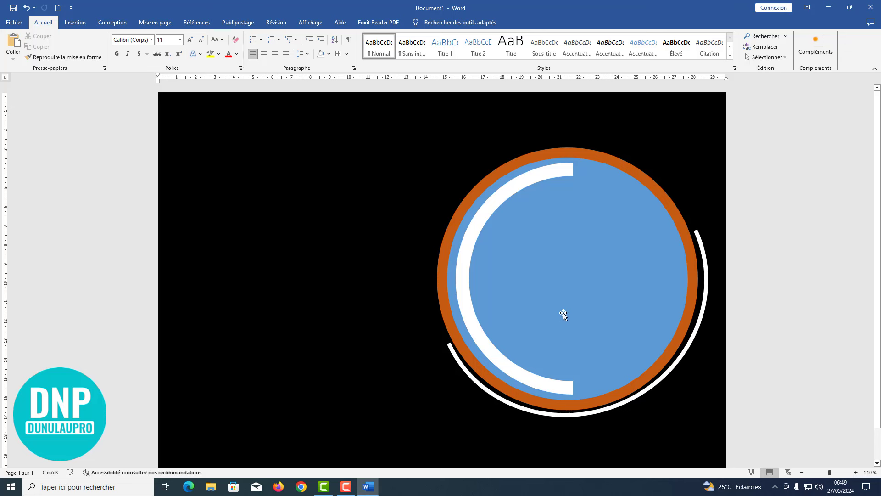
{"action": "left_click", "coordinate": [566, 231]}
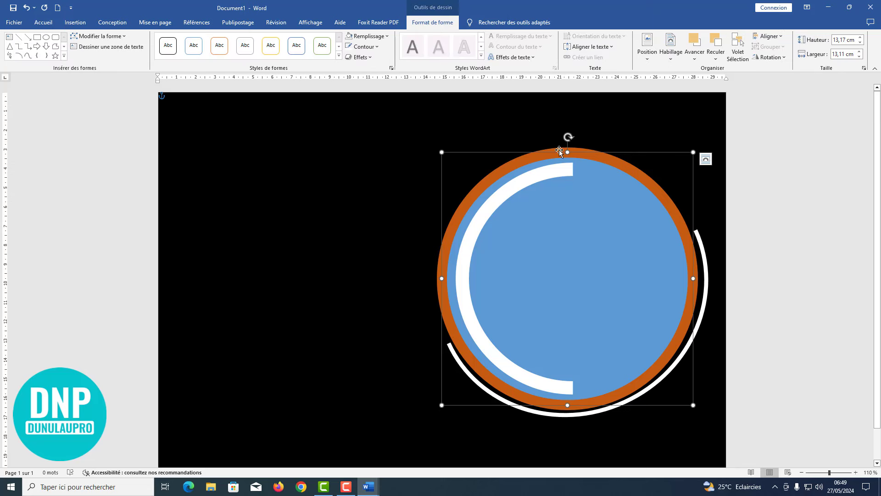
{"action": "right_click", "coordinate": [577, 217]}
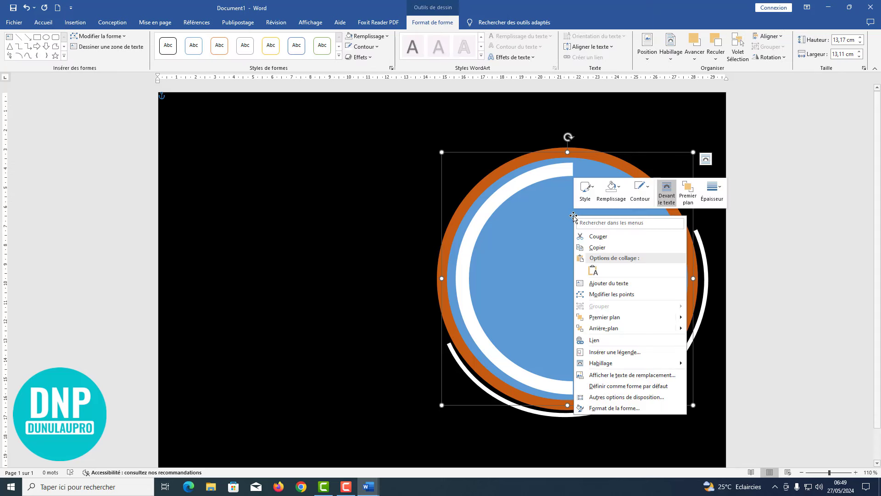
{"action": "left_click", "coordinate": [617, 190]}
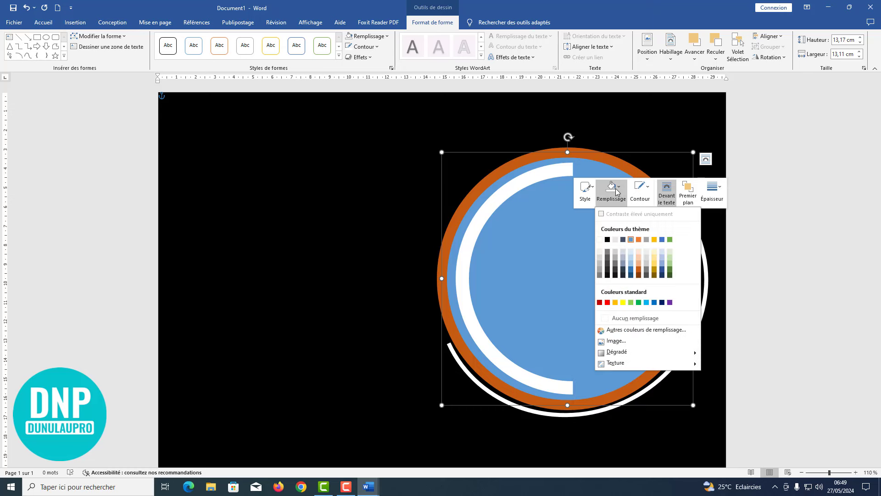
{"action": "left_click", "coordinate": [615, 341]}
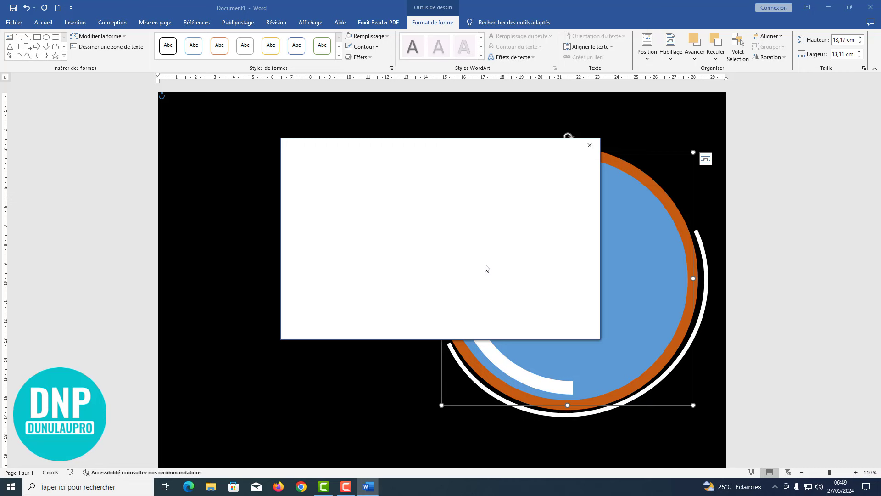
{"action": "left_click", "coordinate": [396, 195]}
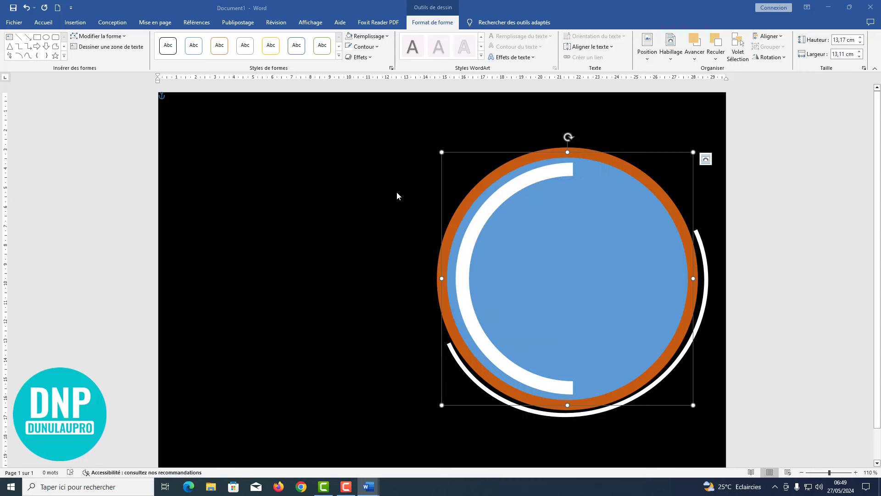
{"action": "left_click", "coordinate": [33, 69]}
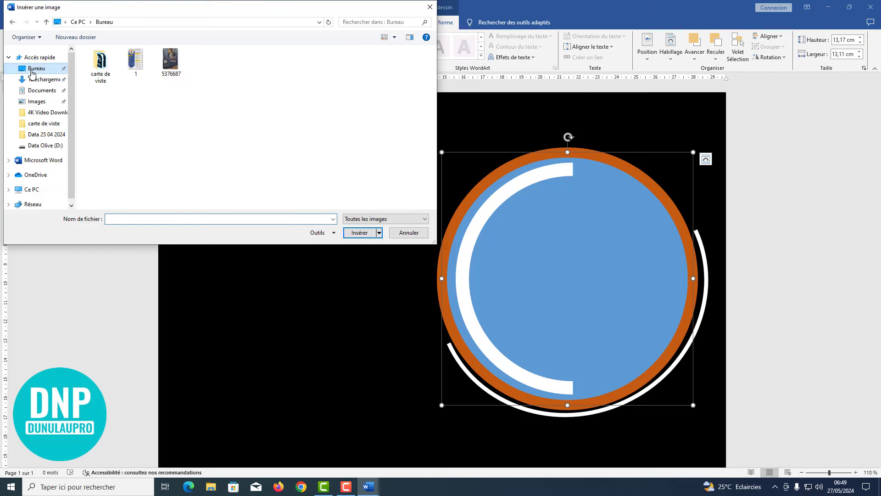
{"action": "left_click", "coordinate": [104, 139]}
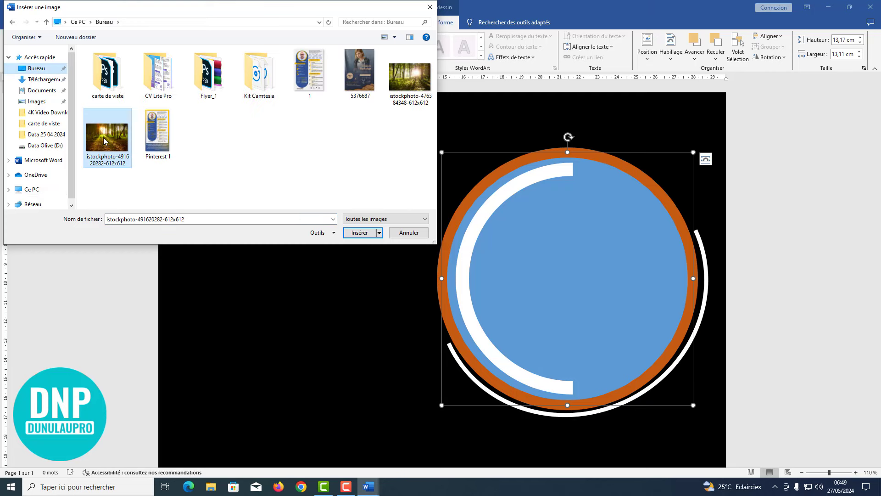
{"action": "left_click", "coordinate": [358, 234]}
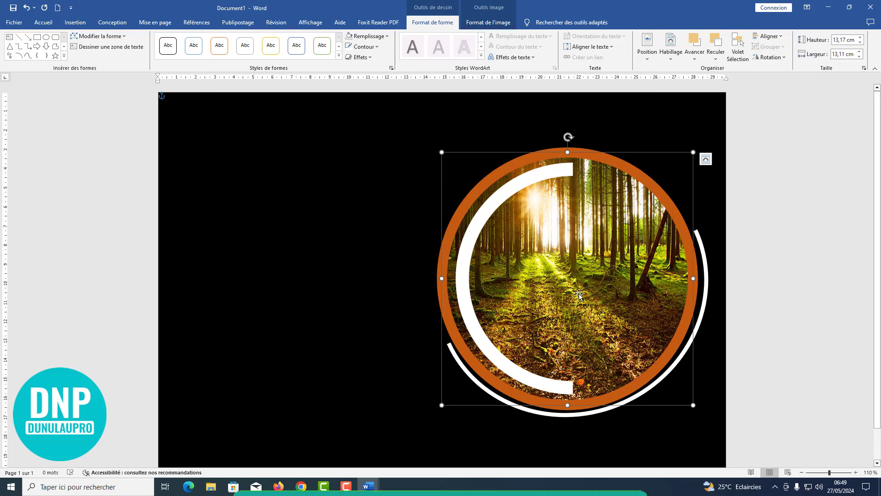
- Crop the forest picture with the Remplir option so it fills the circle in its original proportions
{"action": "left_click", "coordinate": [486, 23]}
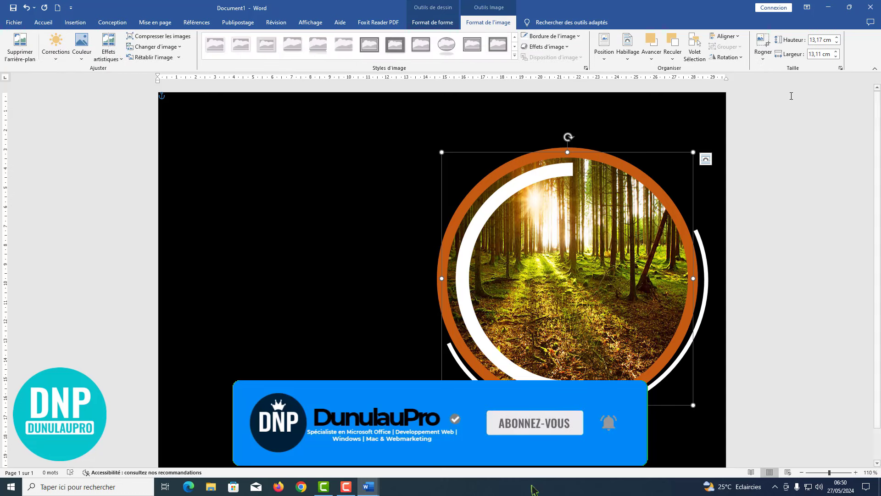
{"action": "left_click", "coordinate": [763, 58]}
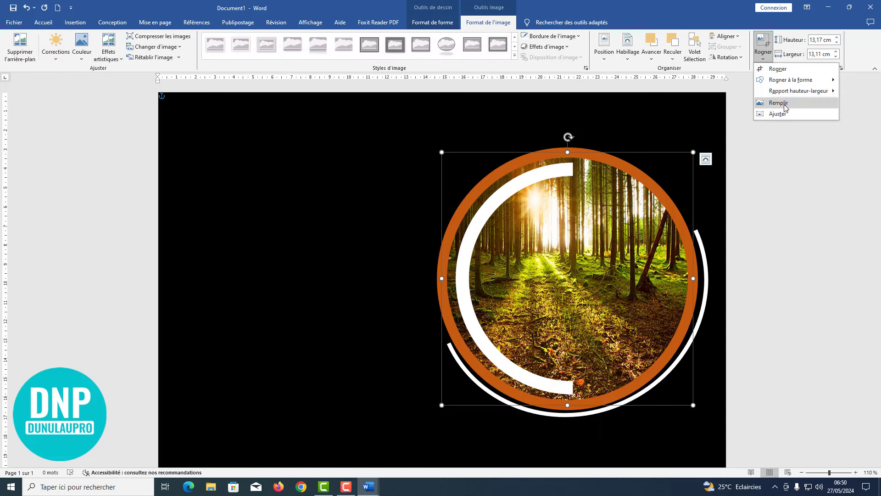
{"action": "left_click", "coordinate": [784, 102]}
{"action": "left_click_drag", "start_coordinate": [548, 279], "coordinate": [550, 279]}
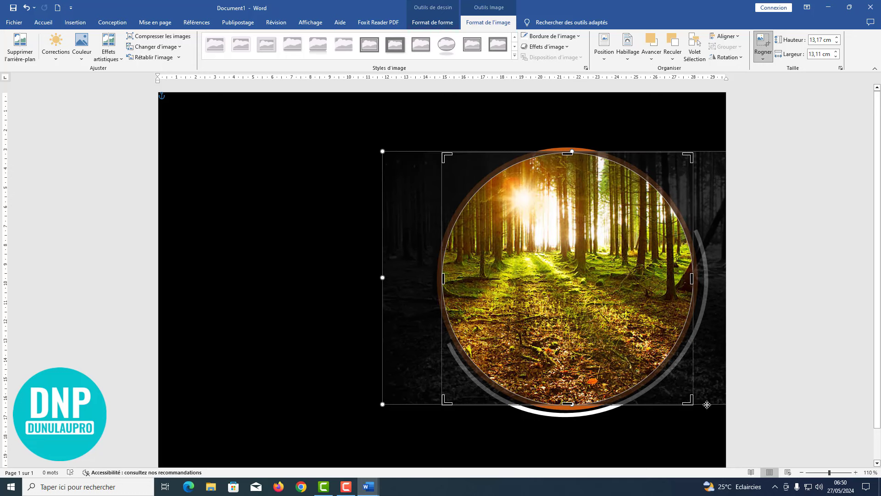
{"action": "left_click", "coordinate": [763, 44]}
{"action": "key", "text": "Escape"}
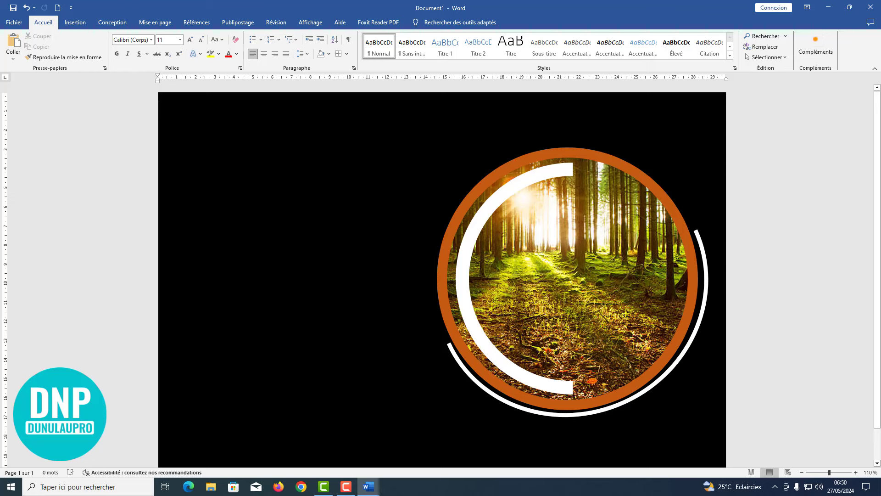
- Set the outline transparency of the thick white arc inside the circle to 40 %
{"action": "left_click", "coordinate": [479, 235]}
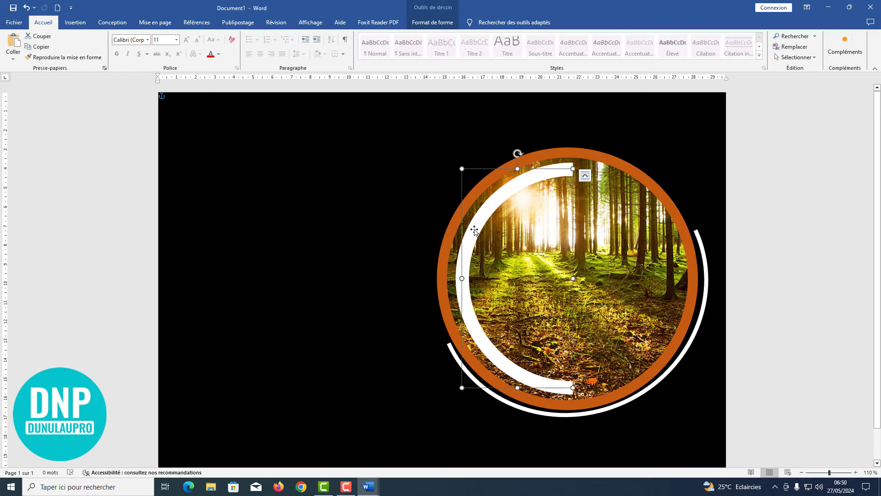
{"action": "double_click", "coordinate": [474, 231]}
{"action": "scroll", "coordinate": [496, 235], "scroll_direction": "up", "scroll_amount": 4}
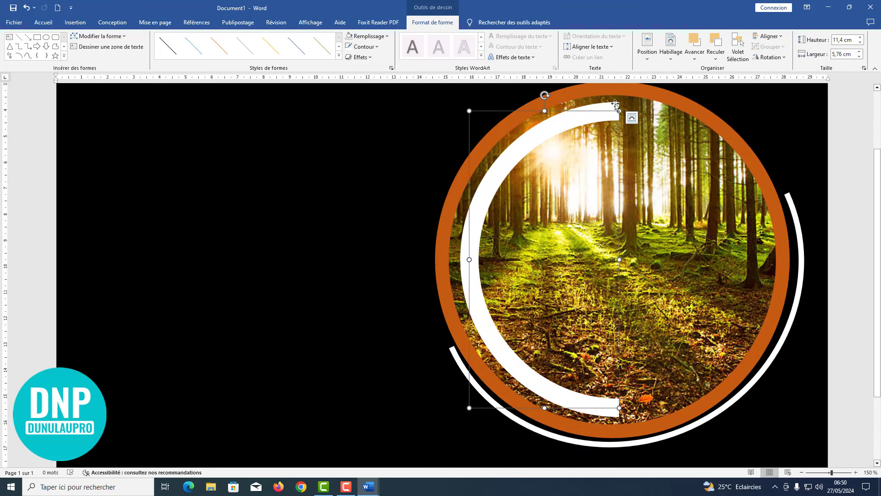
{"action": "left_click", "coordinate": [391, 69]}
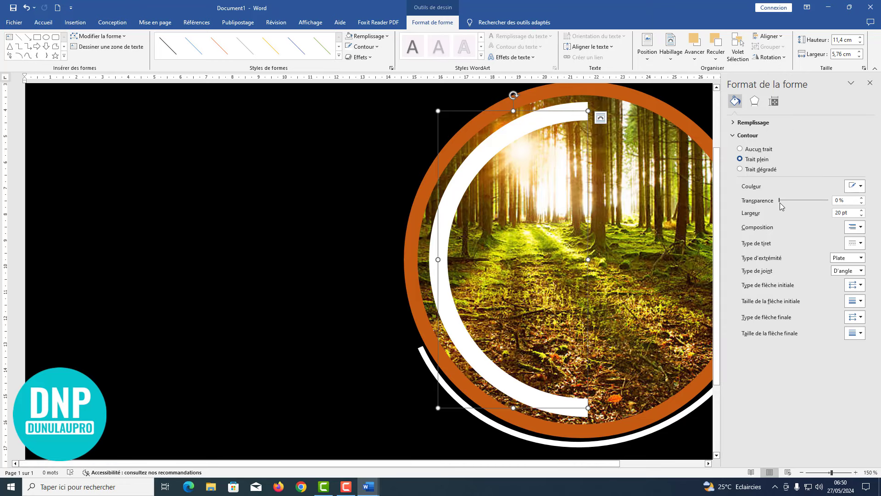
{"action": "left_click_drag", "start_coordinate": [780, 201], "coordinate": [796, 201]}
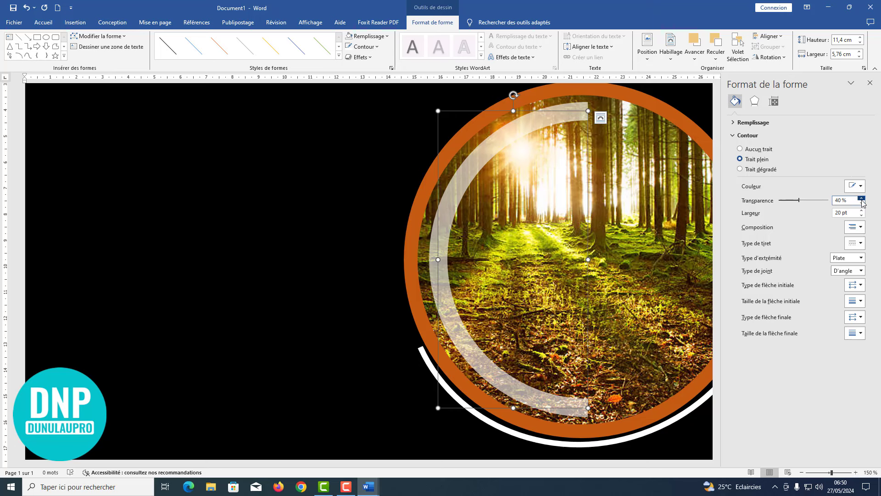
- Set the outline transparency of the thin outer arc to 15 %
{"action": "left_click", "coordinate": [423, 360]}
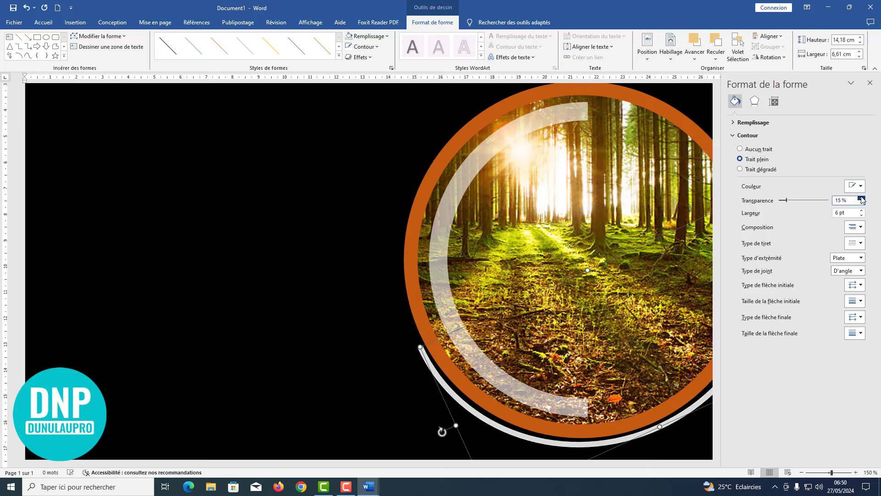
{"action": "left_click", "coordinate": [312, 294]}
{"action": "scroll", "coordinate": [312, 293], "scroll_direction": "down", "scroll_amount": 7}
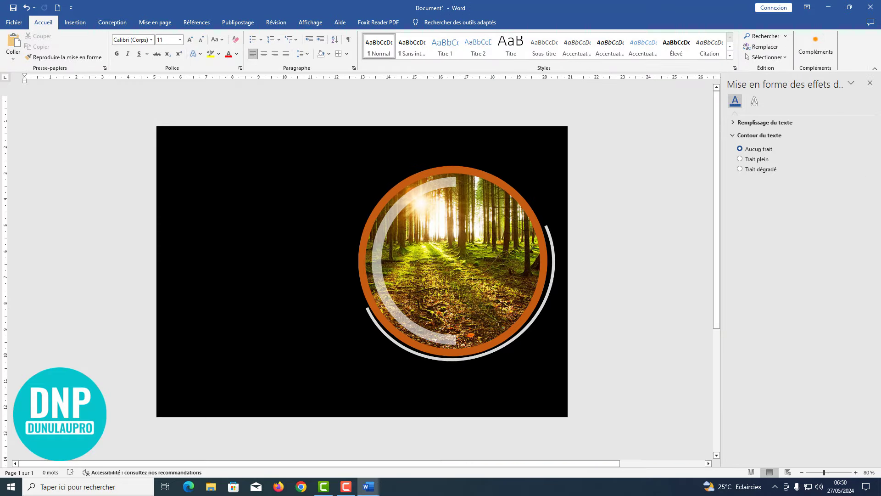
- Nudge the thick inner arc slightly left, closer to the orange ring
{"action": "left_click", "coordinate": [376, 277]}
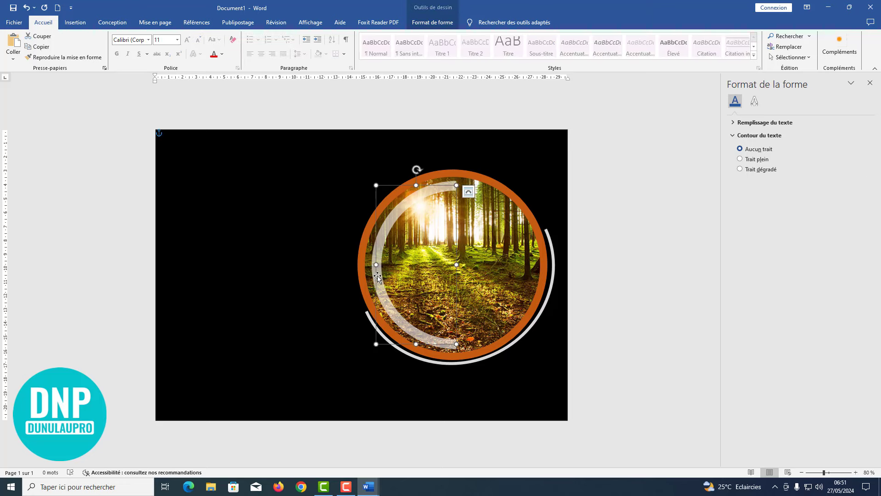
{"action": "key", "text": "Left"}
{"action": "key", "text": "Left"}
{"action": "key", "text": "Left"}
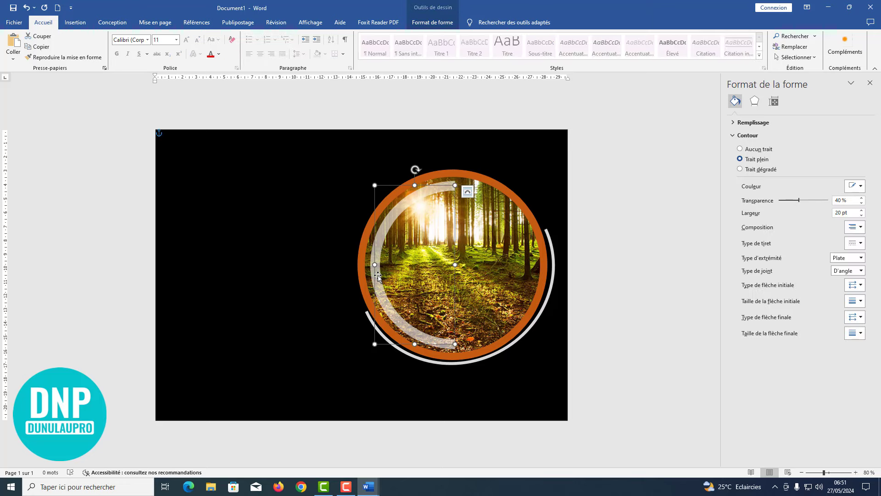
- Group the picture-filled circle with the thick inner arc and the thin outer arc
{"action": "scroll", "coordinate": [546, 192], "scroll_direction": "up", "scroll_amount": 4}
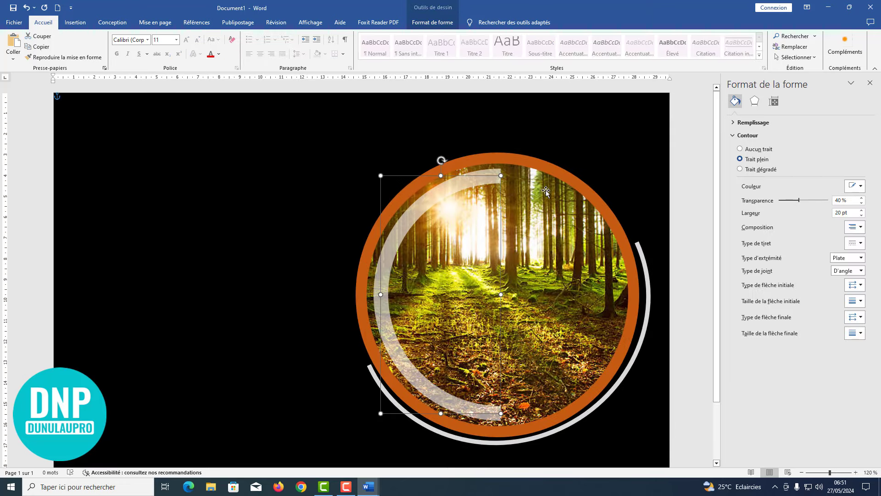
{"action": "left_click", "coordinate": [569, 181]}
{"action": "left_click", "coordinate": [567, 181]}
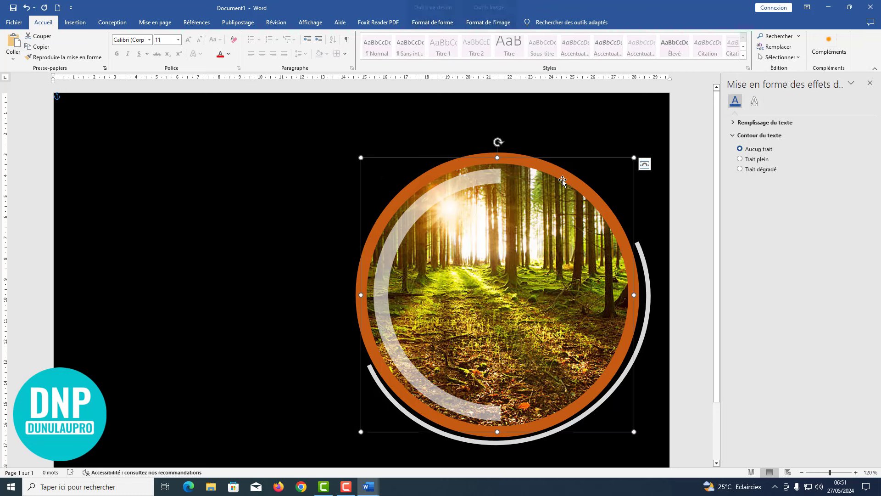
{"action": "left_click", "coordinate": [492, 181], "text": "shift"}
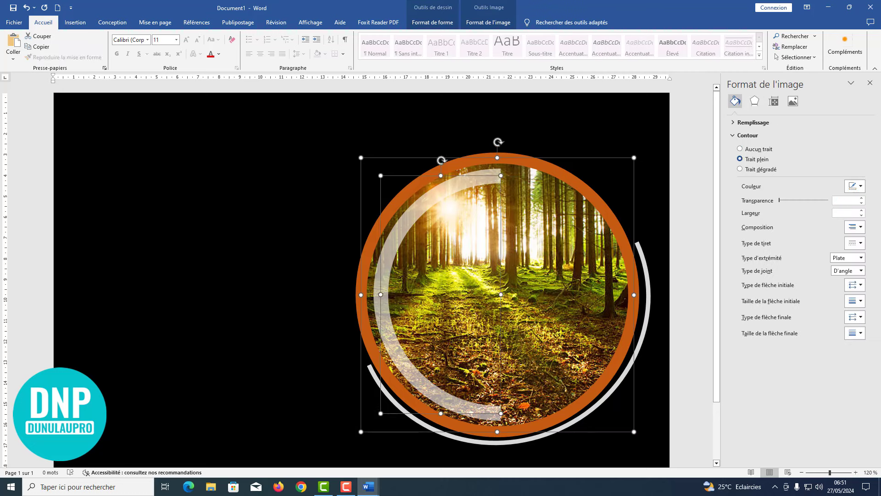
{"action": "left_click", "coordinate": [648, 317], "text": "shift"}
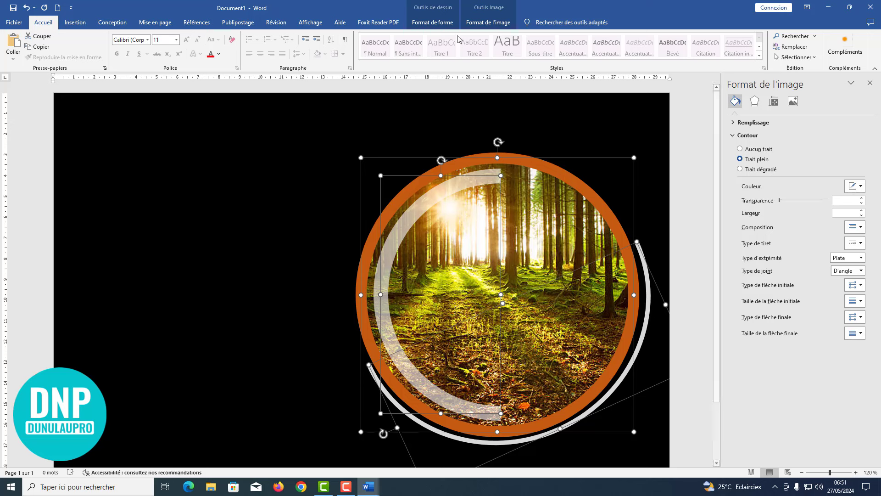
{"action": "left_click", "coordinate": [437, 24]}
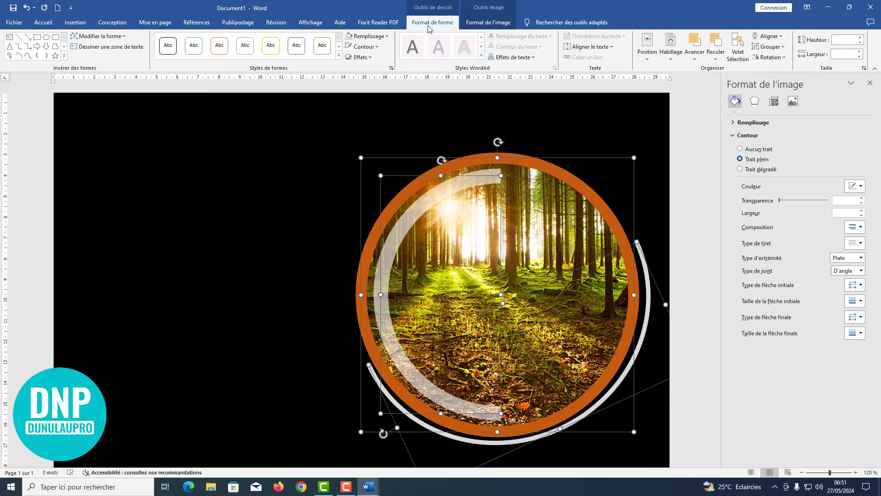
{"action": "left_click", "coordinate": [767, 46]}
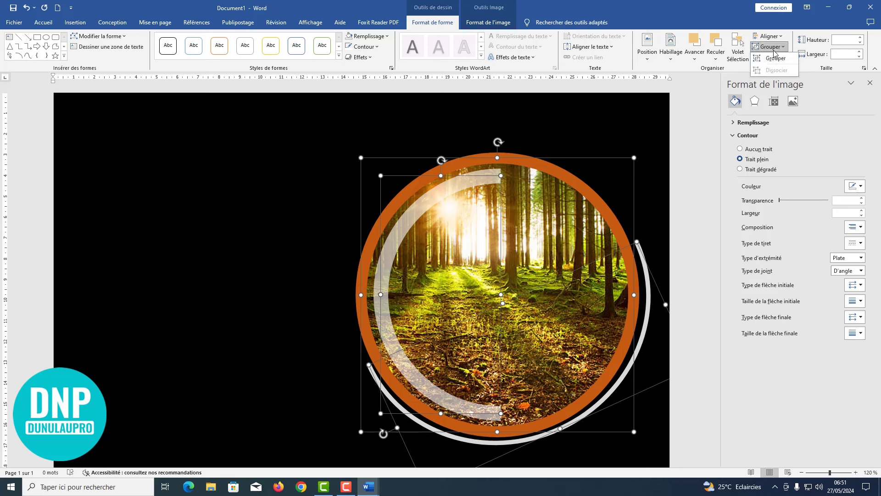
{"action": "left_click", "coordinate": [775, 58]}
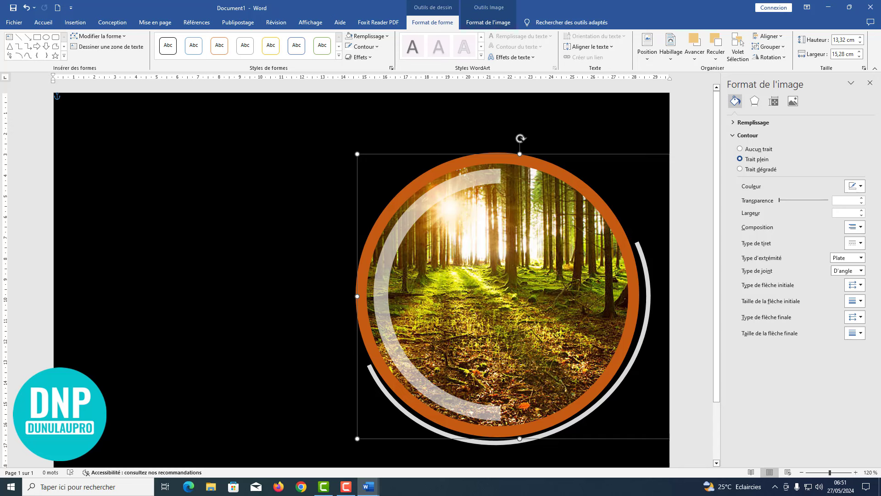
- Move the circle group to the page's upper-right corner so it runs off the edges, and close the formatting pane
{"action": "left_click_drag", "start_coordinate": [514, 297], "coordinate": [569, 182]}
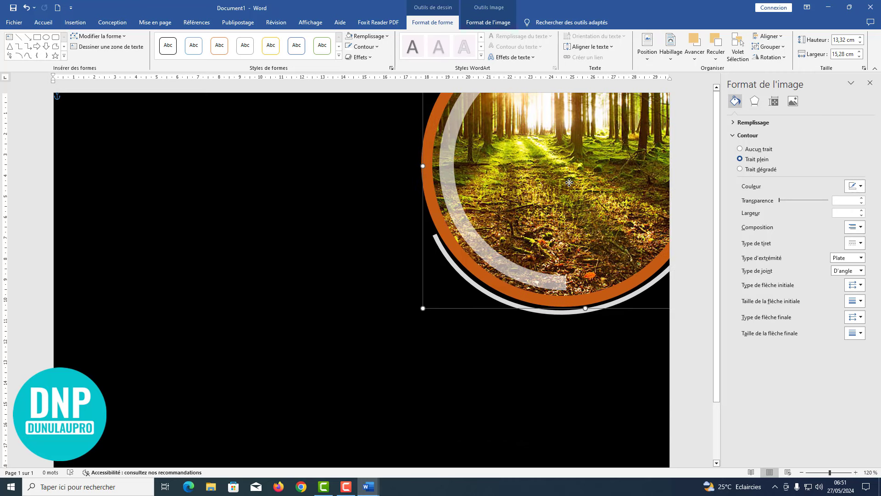
{"action": "left_click", "coordinate": [550, 367]}
{"action": "scroll", "coordinate": [550, 367], "scroll_direction": "down", "scroll_amount": 5}
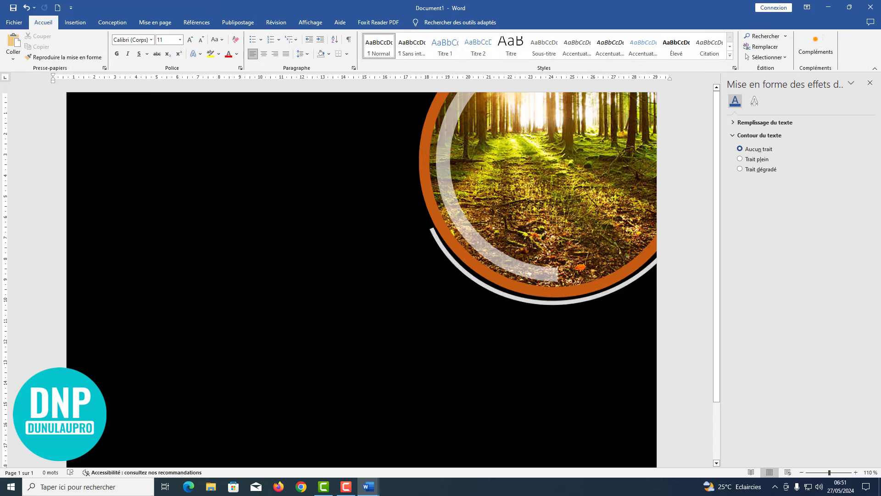
{"action": "left_click", "coordinate": [870, 82]}
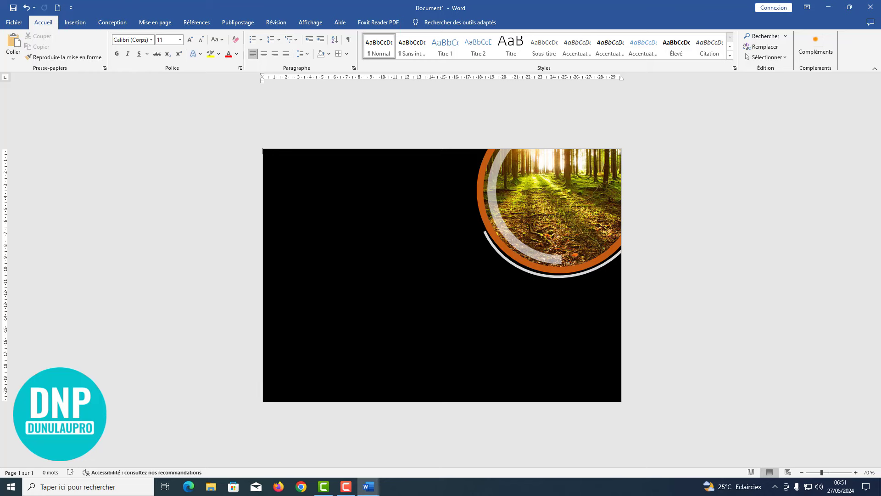
{"action": "scroll", "coordinate": [442, 276], "scroll_direction": "up", "scroll_amount": 4}
{"action": "scroll", "coordinate": [442, 275], "scroll_direction": "down", "scroll_amount": 1}
{"action": "scroll", "coordinate": [442, 276], "scroll_direction": "up", "scroll_amount": 1}
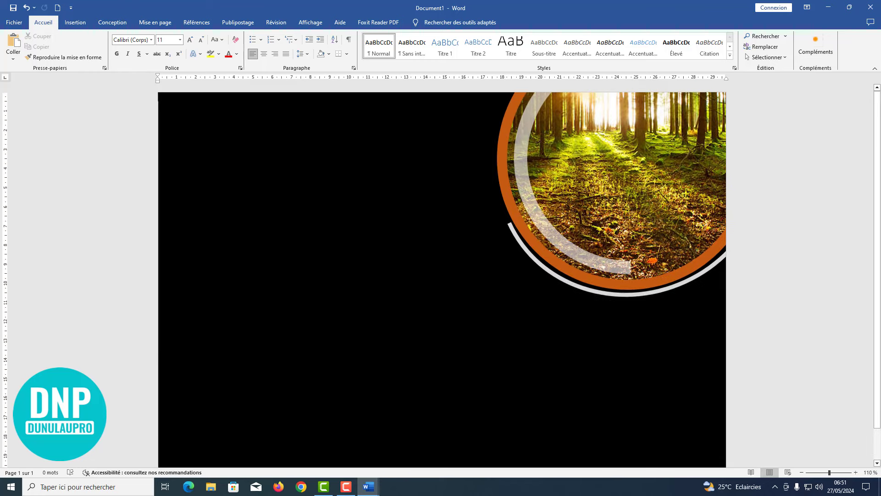
- Draw a circle about 6.25 cm high and 6.16 cm wide on the black area left of the forest picture
{"action": "scroll", "coordinate": [442, 275], "scroll_direction": "down", "scroll_amount": 7}
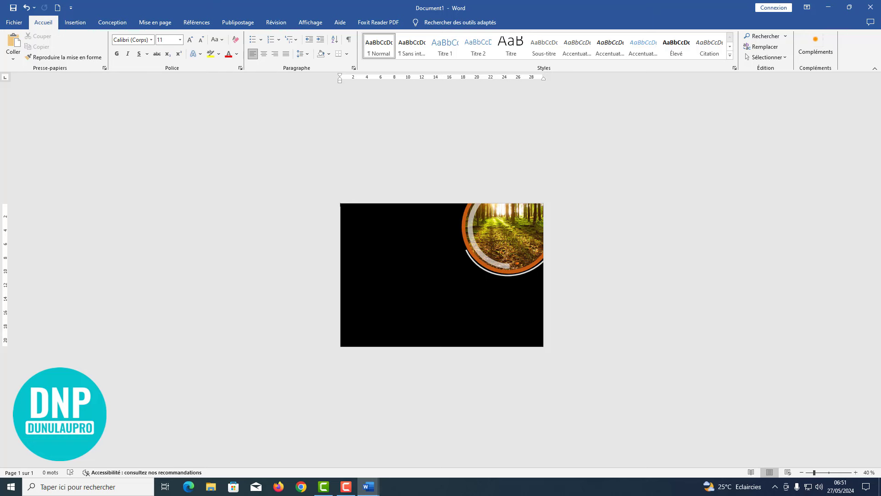
{"action": "left_click", "coordinate": [72, 24]}
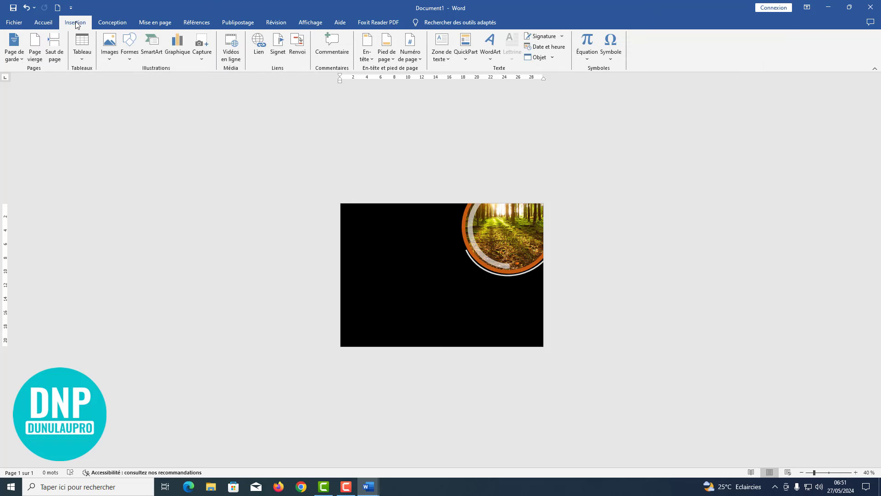
{"action": "left_click", "coordinate": [130, 50]}
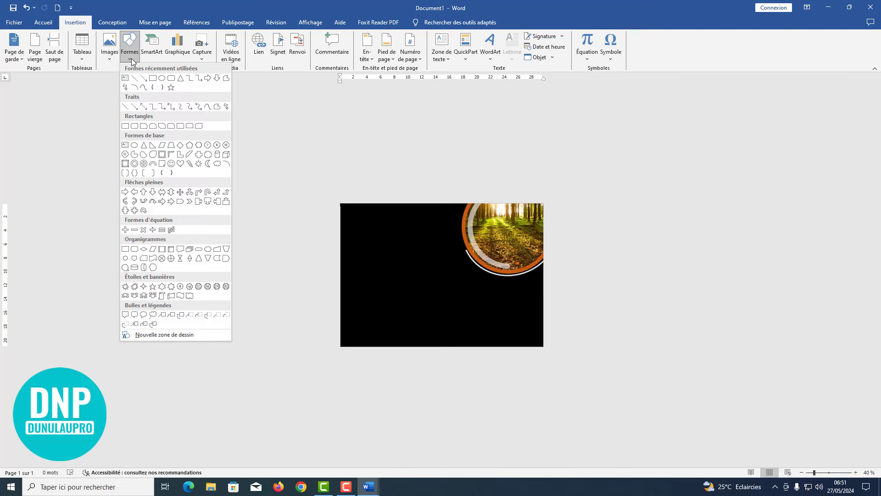
{"action": "left_click", "coordinate": [162, 78]}
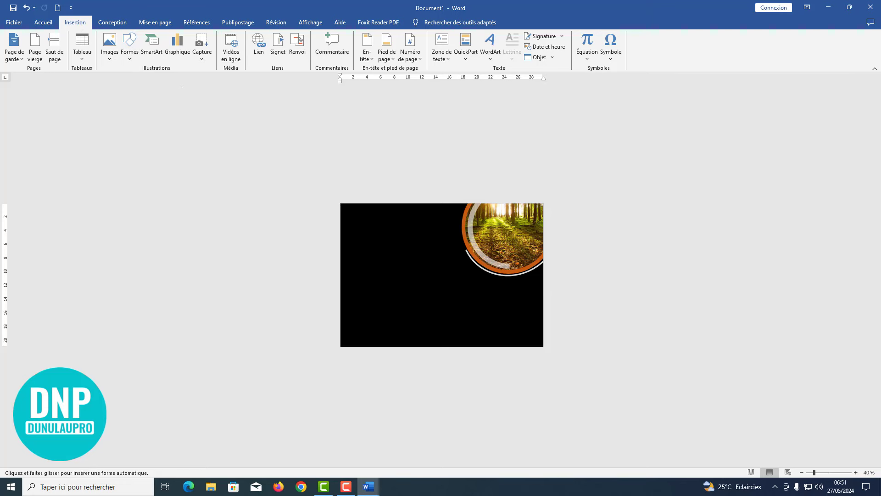
{"action": "scroll", "coordinate": [407, 252], "scroll_direction": "down", "scroll_amount": 3, "text": "ctrl"}
{"action": "scroll", "coordinate": [407, 251], "scroll_direction": "up", "scroll_amount": 11, "text": "ctrl"}
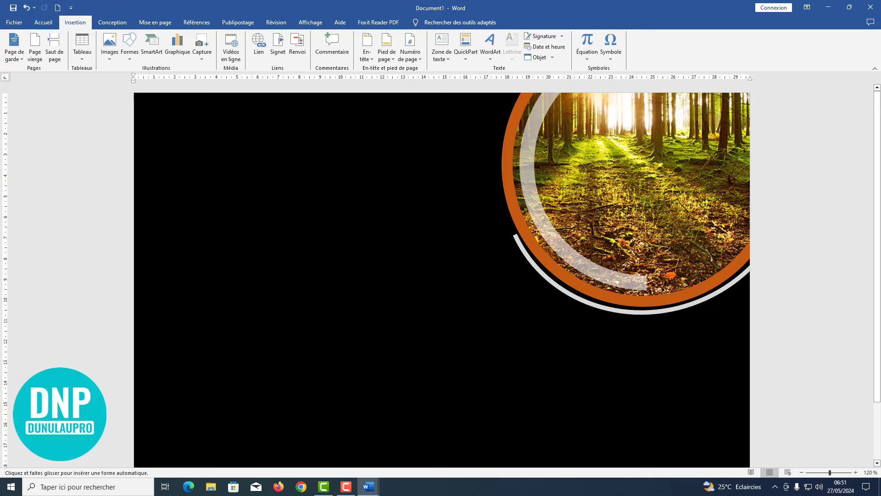
{"action": "left_click_drag", "start_coordinate": [276, 145], "coordinate": [405, 275]}
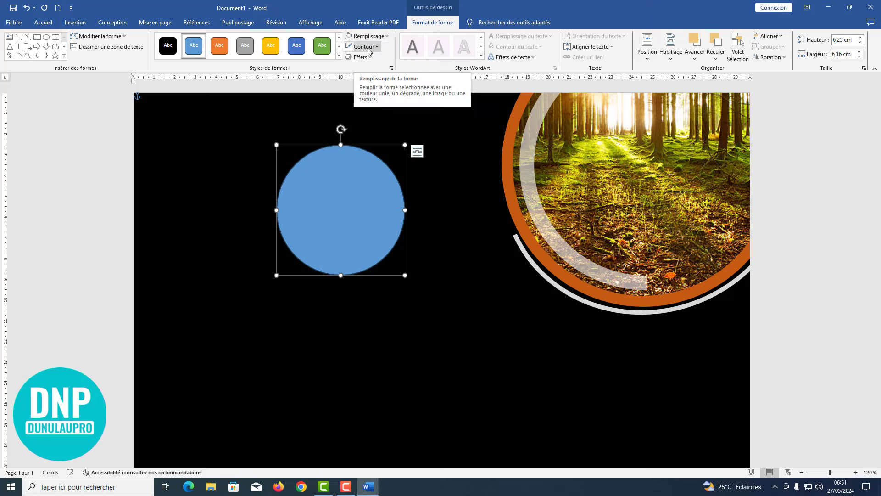
- Give the new circle a dark orange outline and remove its fill
{"action": "left_click", "coordinate": [367, 47]}
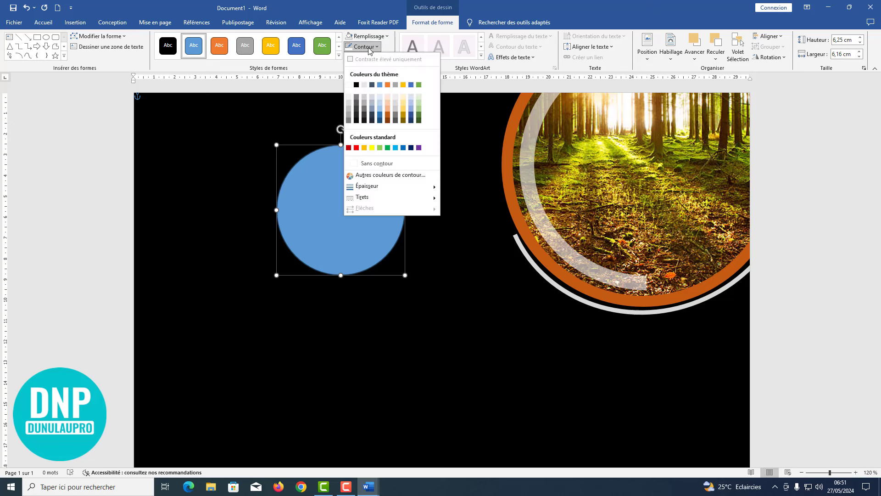
{"action": "left_click", "coordinate": [389, 114]}
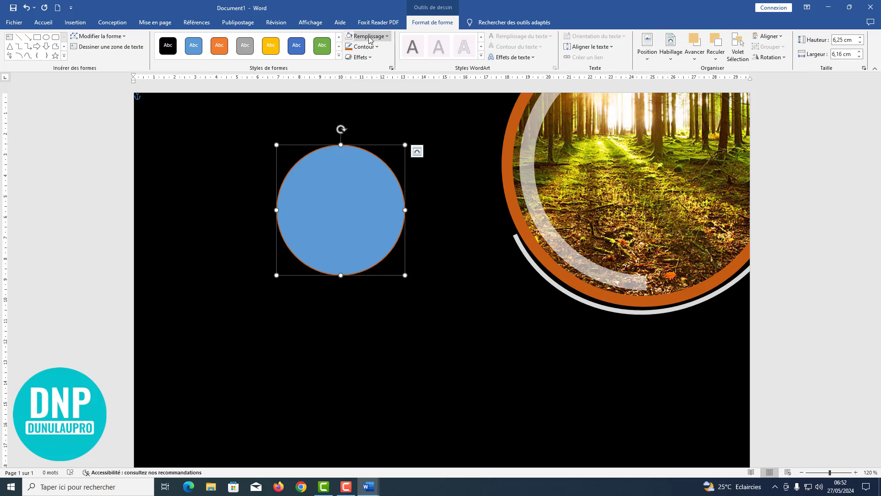
{"action": "left_click", "coordinate": [368, 36]}
{"action": "left_click", "coordinate": [385, 153]}
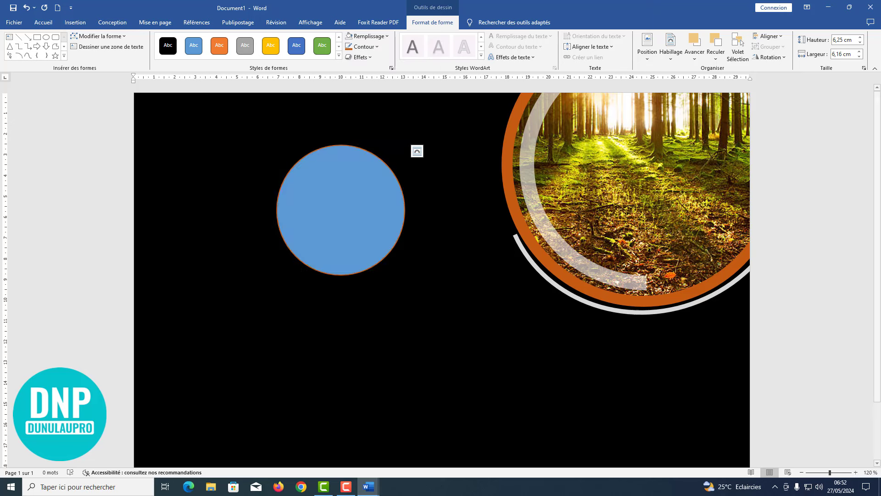
- Move the orange-outlined circle to the page's lower-left corner and resize it to about 5.99 × 5.79 cm
{"action": "left_click_drag", "start_coordinate": [358, 273], "coordinate": [195, 429]}
{"action": "scroll", "coordinate": [195, 412], "scroll_direction": "down", "scroll_amount": 2}
{"action": "left_click_drag", "start_coordinate": [194, 367], "coordinate": [198, 457]}
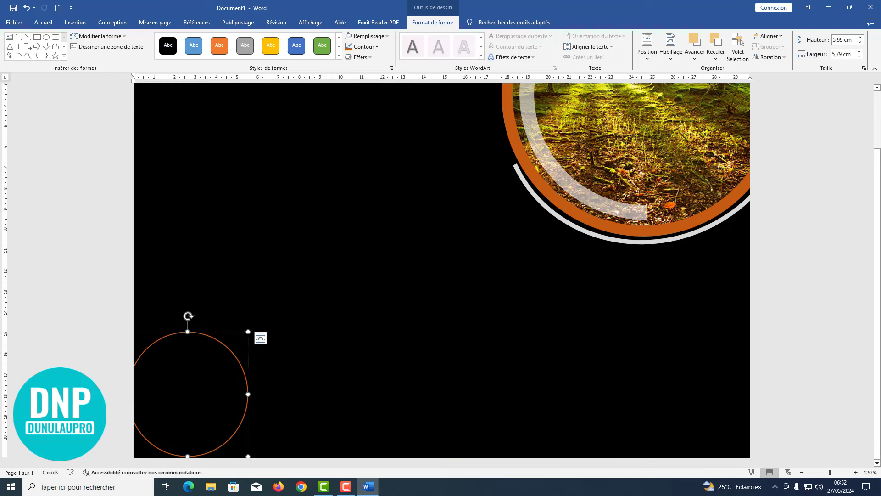
- Copy the outlined circle to the page's lower-right corner and to the top edge, letting the circles run off the page
{"action": "scroll", "coordinate": [200, 457], "scroll_direction": "down", "scroll_amount": 6}
{"action": "left_click_drag", "start_coordinate": [321, 325], "coordinate": [584, 360]}
{"action": "left_click", "coordinate": [411, 193]}
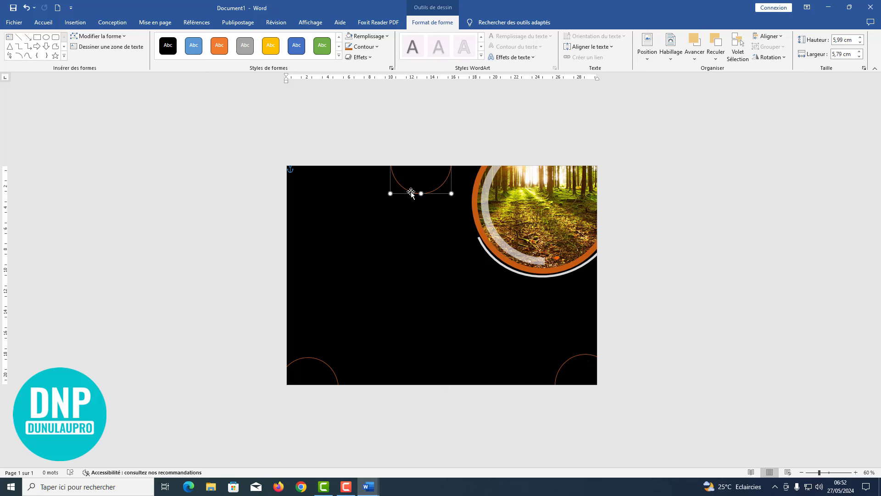
{"action": "left_click", "coordinate": [375, 47]}
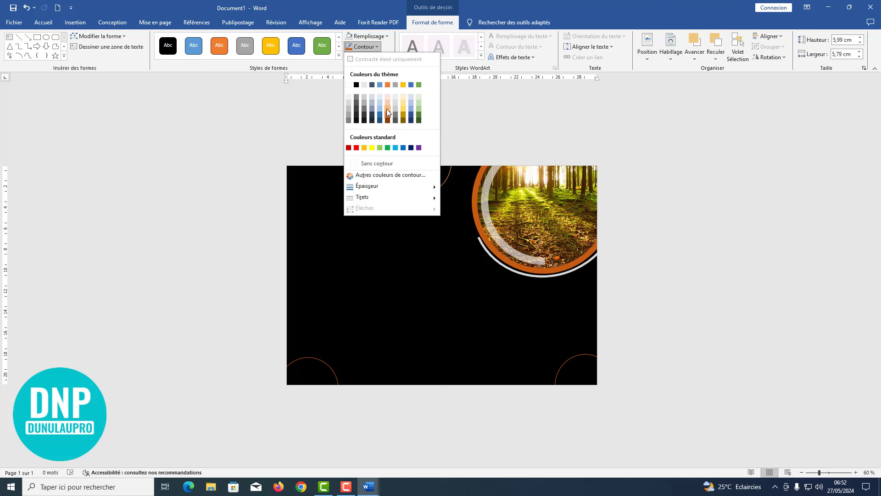
{"action": "left_click", "coordinate": [436, 290]}
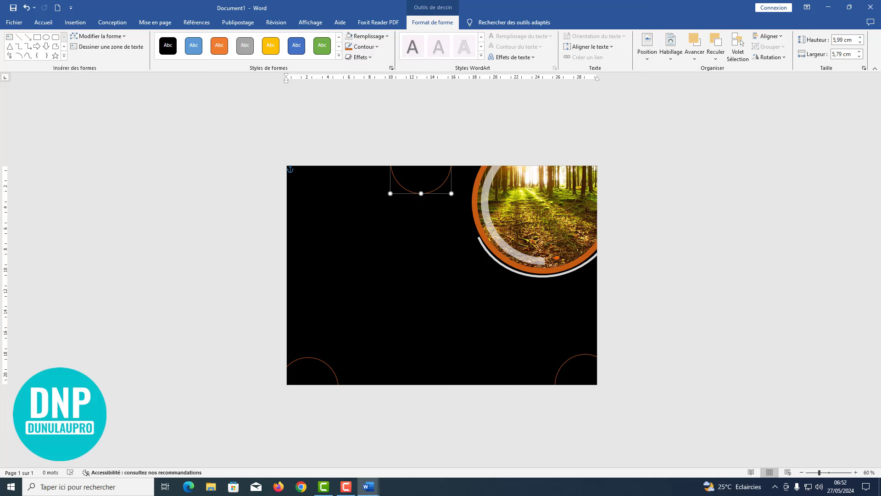
{"action": "left_click", "coordinate": [420, 238]}
- Draw a small circle about 0.53 cm high and 0.56 cm wide in the upper-left area of the page
{"action": "scroll", "coordinate": [420, 238], "scroll_direction": "up", "scroll_amount": 4}
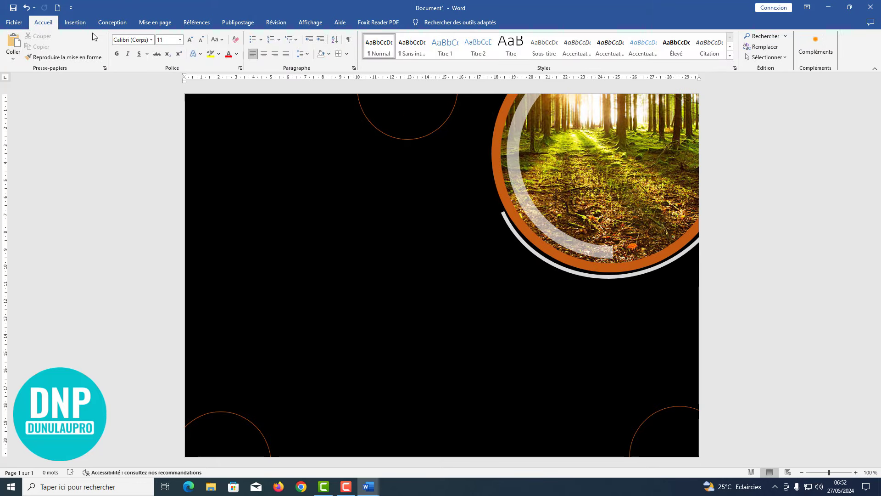
{"action": "left_click", "coordinate": [73, 24]}
{"action": "left_click", "coordinate": [131, 59]}
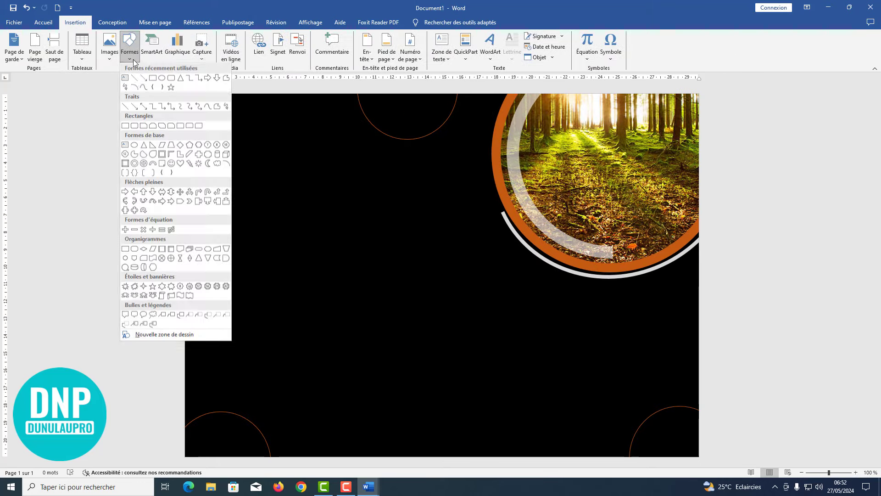
{"action": "left_click", "coordinate": [167, 84]}
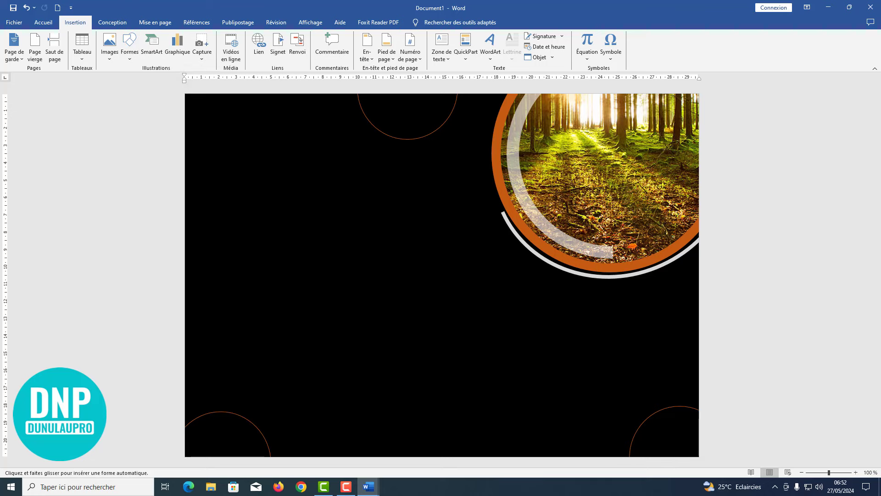
{"action": "left_click_drag", "start_coordinate": [241, 179], "coordinate": [247, 188]}
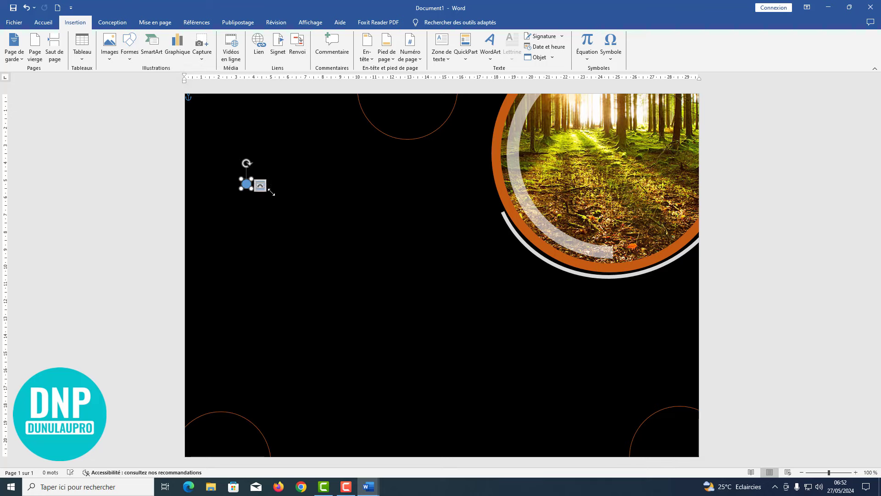
- Format the small circle with a grey fill, a size of 0.5 × 0.5 cm and no outline
{"action": "scroll", "coordinate": [270, 190], "scroll_direction": "up", "scroll_amount": 8}
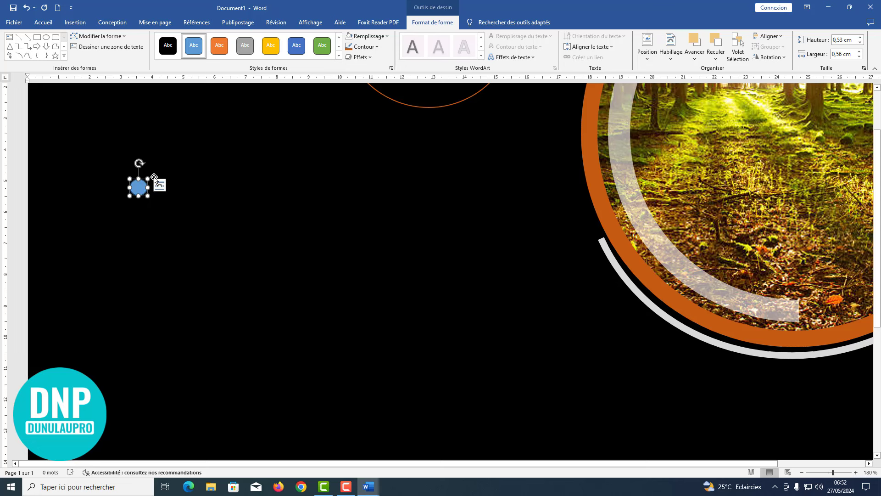
{"action": "left_click", "coordinate": [374, 39]}
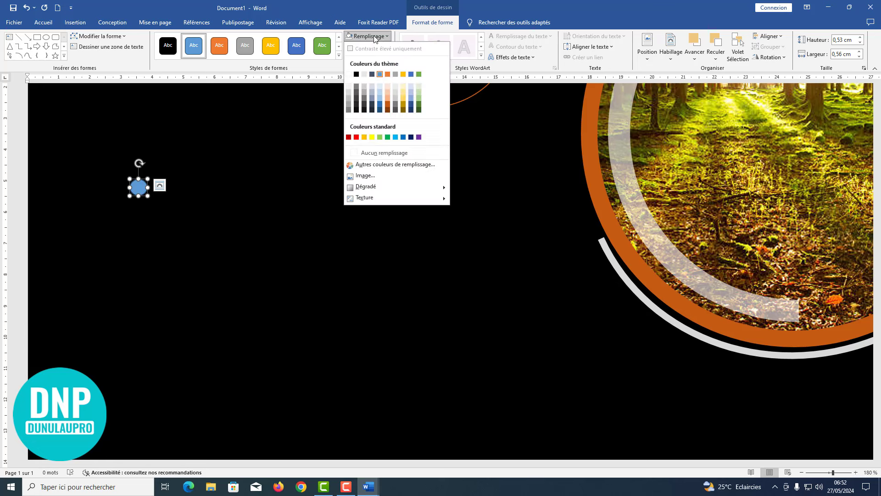
{"action": "left_click", "coordinate": [348, 107]}
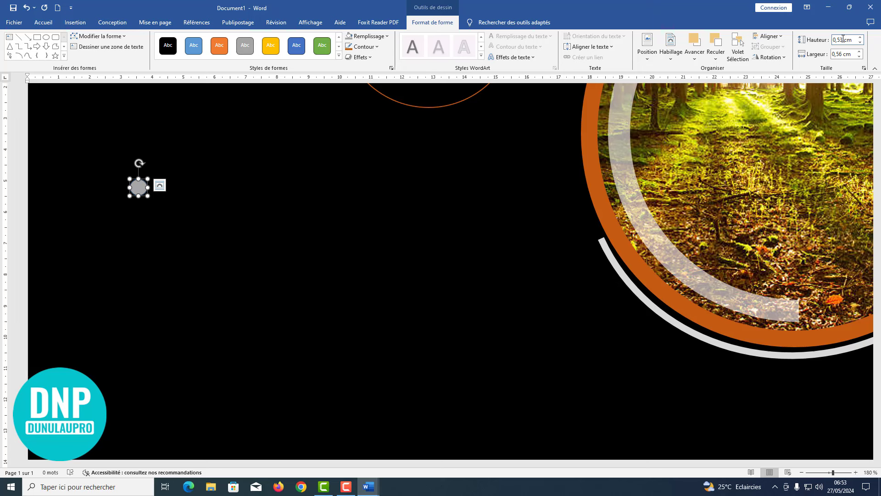
{"action": "left_click", "coordinate": [860, 43]}
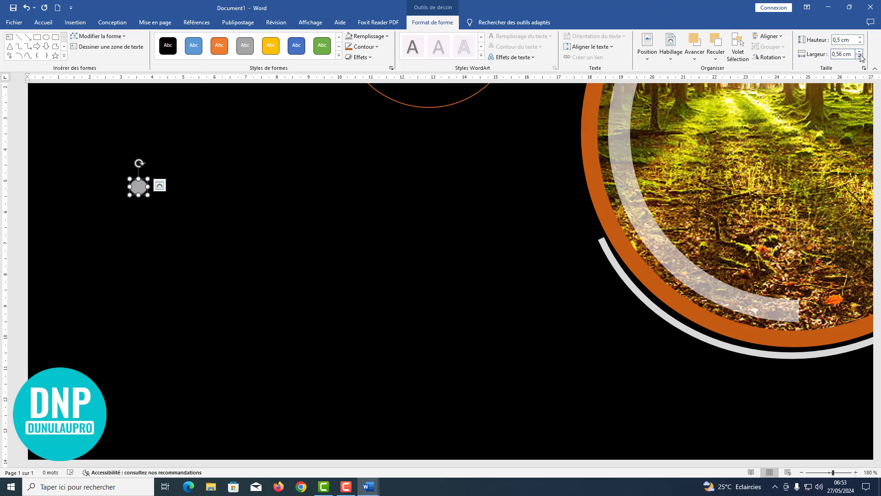
{"action": "left_click", "coordinate": [859, 56]}
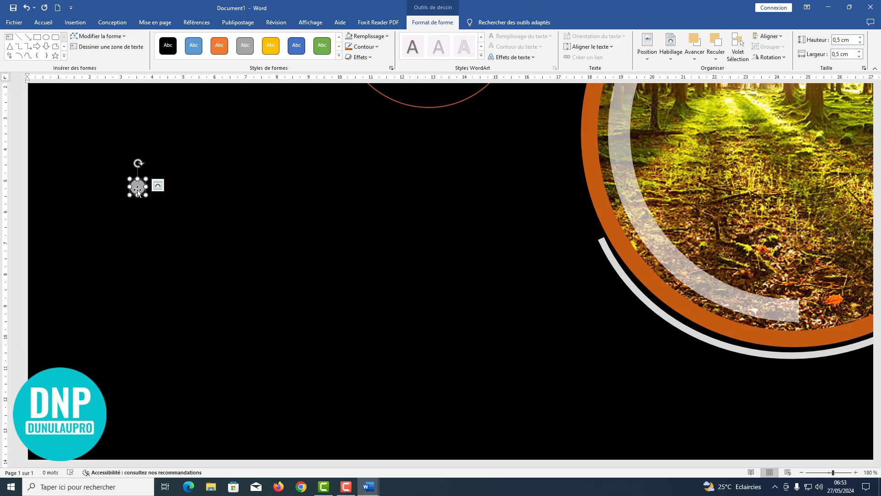
{"action": "left_click", "coordinate": [363, 46]}
{"action": "left_click", "coordinate": [375, 168]}
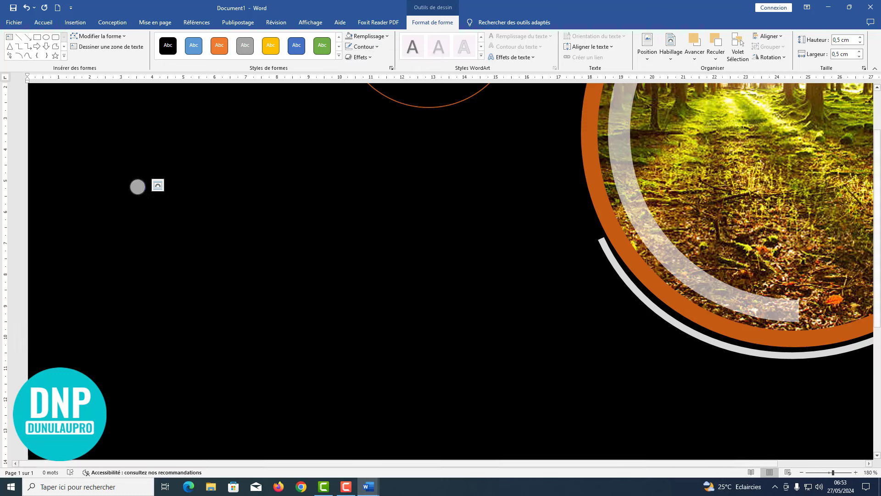
- Copy the grey dot six times to the right to form a horizontal row of seven dots
{"action": "left_click_drag", "start_coordinate": [137, 191], "coordinate": [179, 190]}
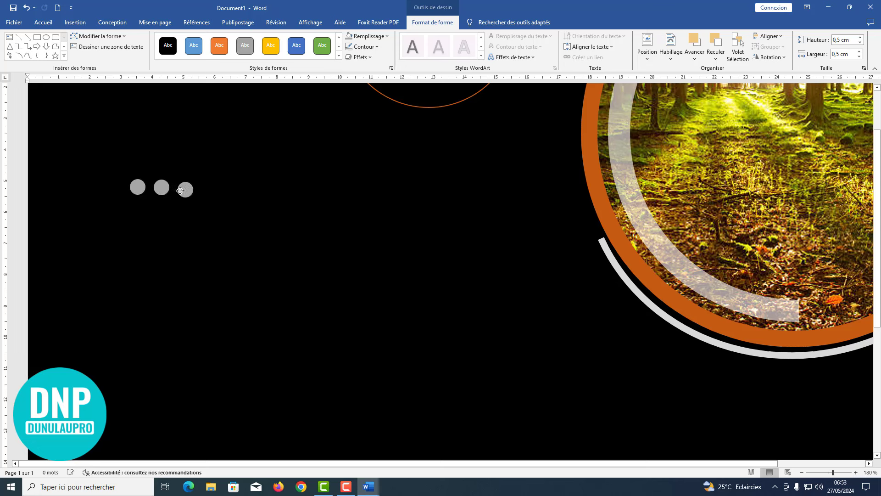
{"action": "left_click", "coordinate": [185, 192]}
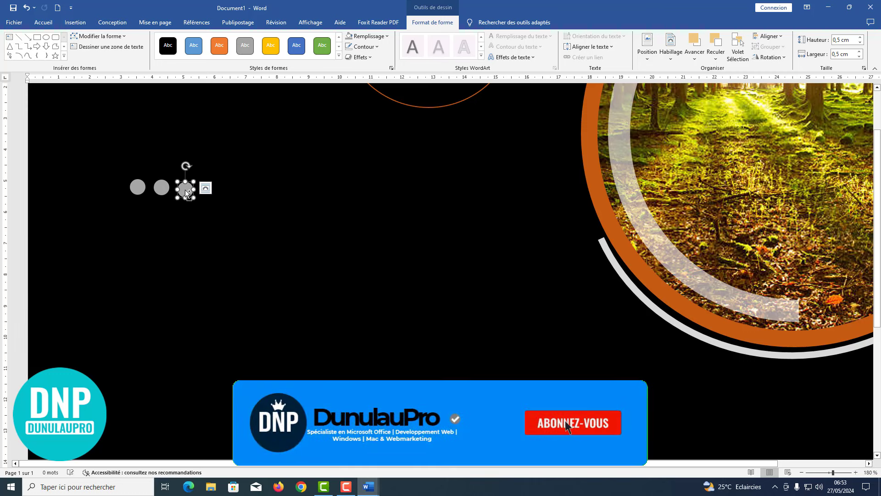
{"action": "left_click_drag", "start_coordinate": [185, 193], "coordinate": [277, 190]}
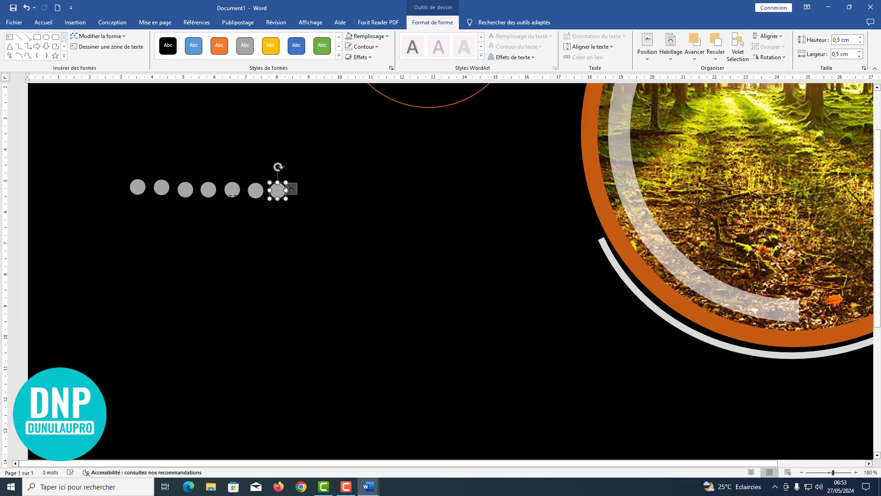
- Align the seven grey dots at their middles and group them into one row
{"action": "left_click", "coordinate": [139, 189]}
{"action": "left_click", "coordinate": [163, 189]}
{"action": "left_click", "coordinate": [164, 190]}
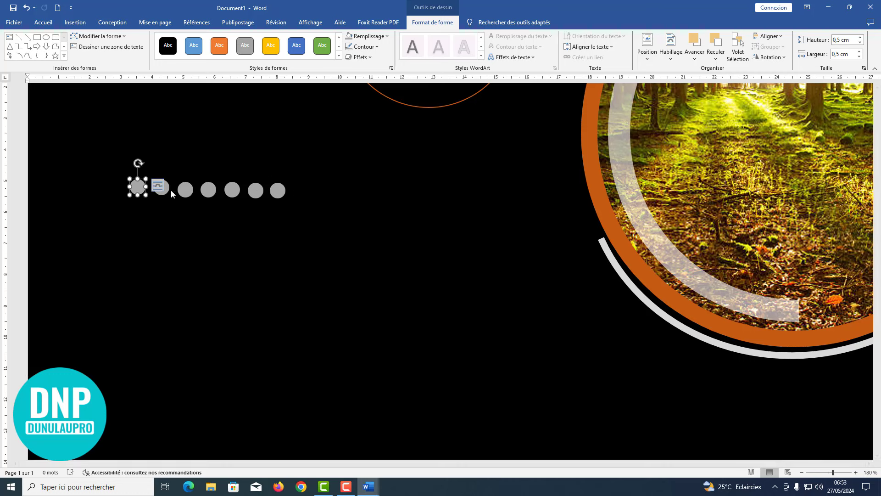
{"action": "left_click", "coordinate": [162, 188], "text": "shift"}
{"action": "left_click", "coordinate": [186, 190], "text": "shift"}
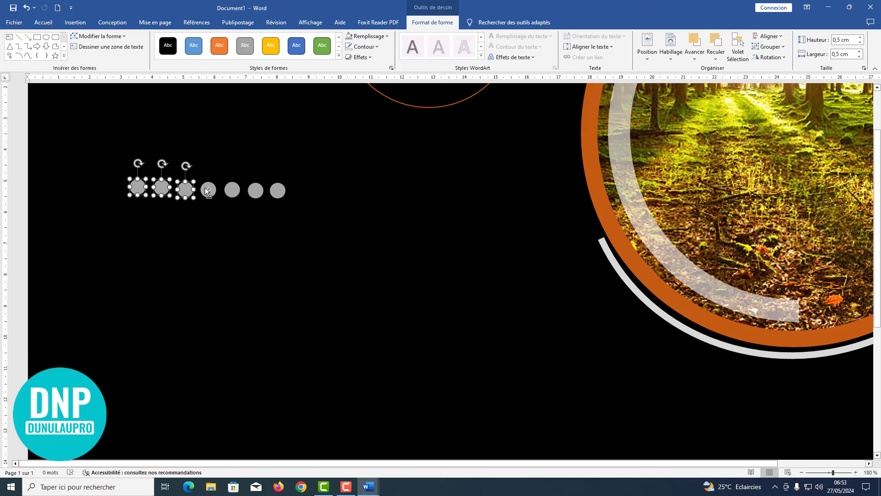
{"action": "left_click", "coordinate": [208, 190], "text": "shift"}
{"action": "left_click", "coordinate": [232, 189], "text": "shift"}
{"action": "left_click", "coordinate": [255, 190], "text": "shift"}
{"action": "left_click", "coordinate": [279, 190], "text": "shift"}
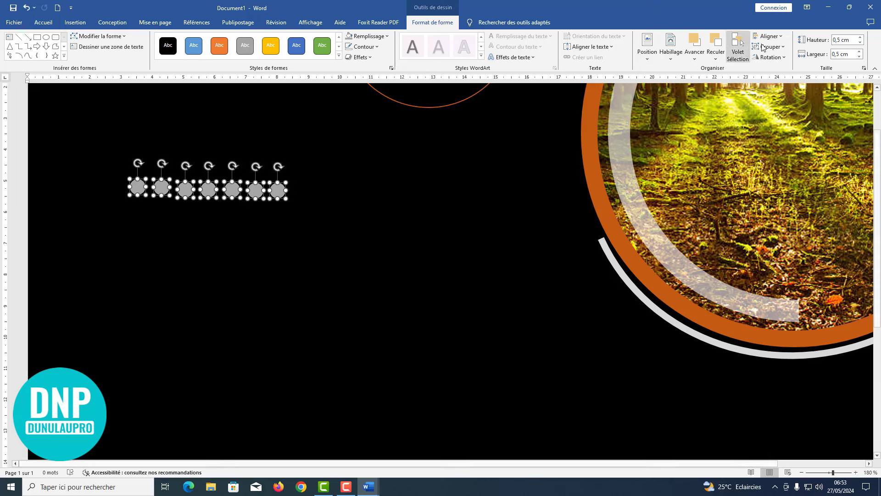
{"action": "left_click", "coordinate": [777, 37]}
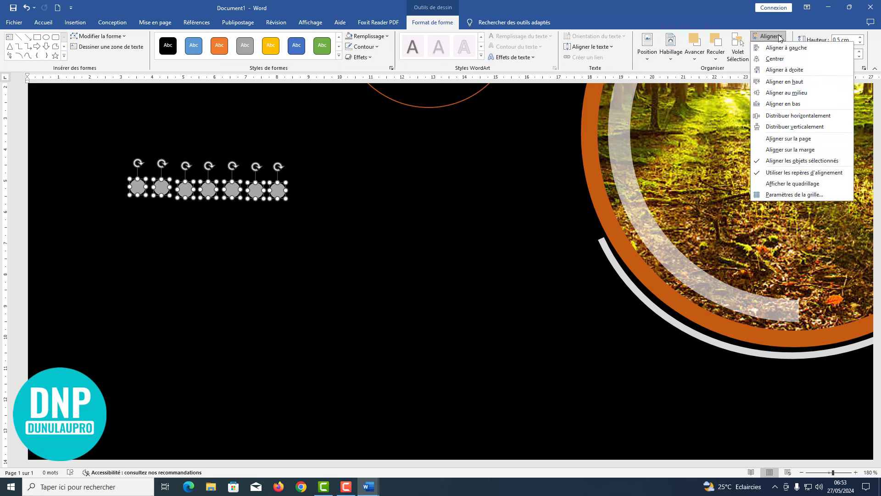
{"action": "left_click", "coordinate": [797, 93]}
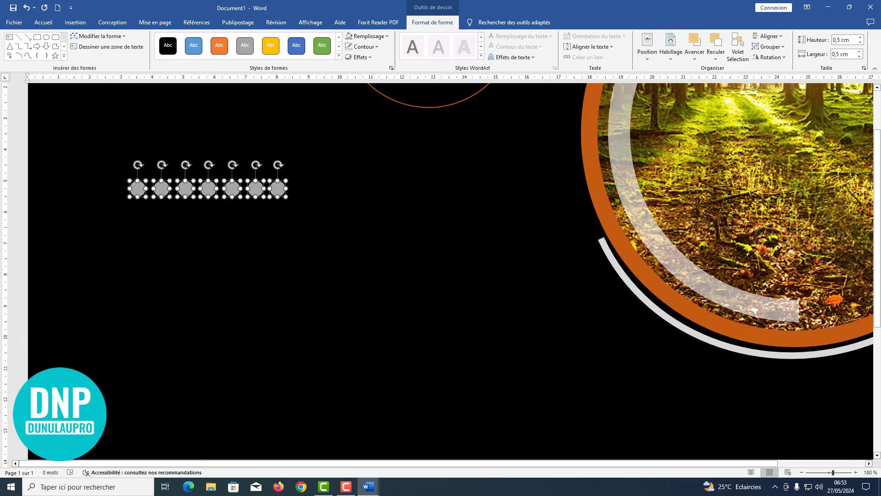
{"action": "left_click", "coordinate": [769, 46]}
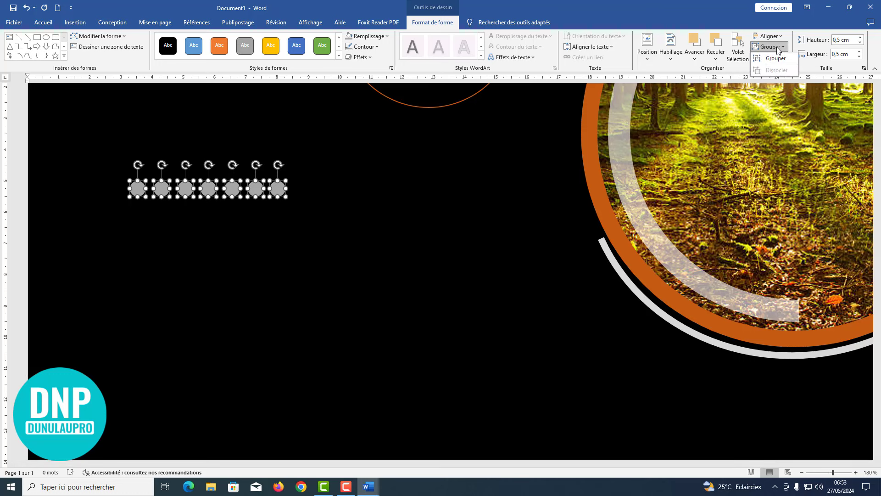
{"action": "left_click", "coordinate": [776, 58]}
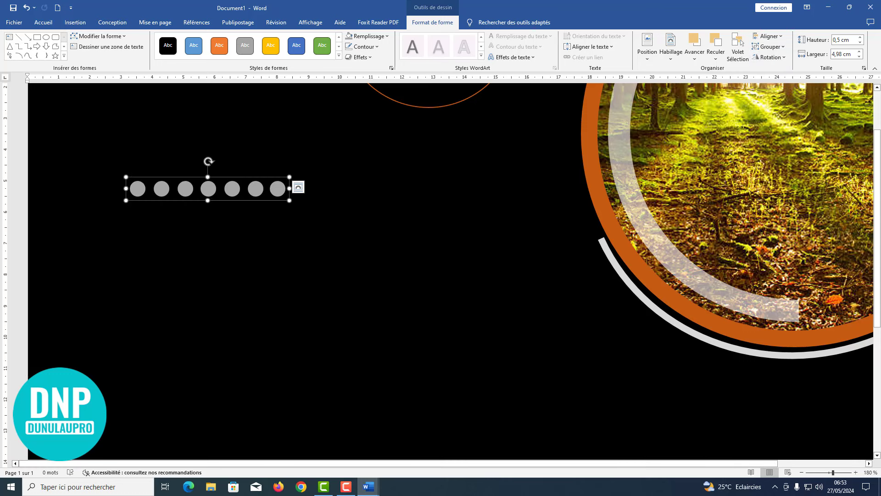
- Copy the grouped row of dots five times downward to build a grid of six rows
{"action": "left_click_drag", "start_coordinate": [236, 194], "coordinate": [229, 316]}
{"action": "left_click", "coordinate": [236, 215]}
{"action": "left_click", "coordinate": [235, 239]}
{"action": "left_click", "coordinate": [235, 260]}
{"action": "left_click", "coordinate": [232, 293]}
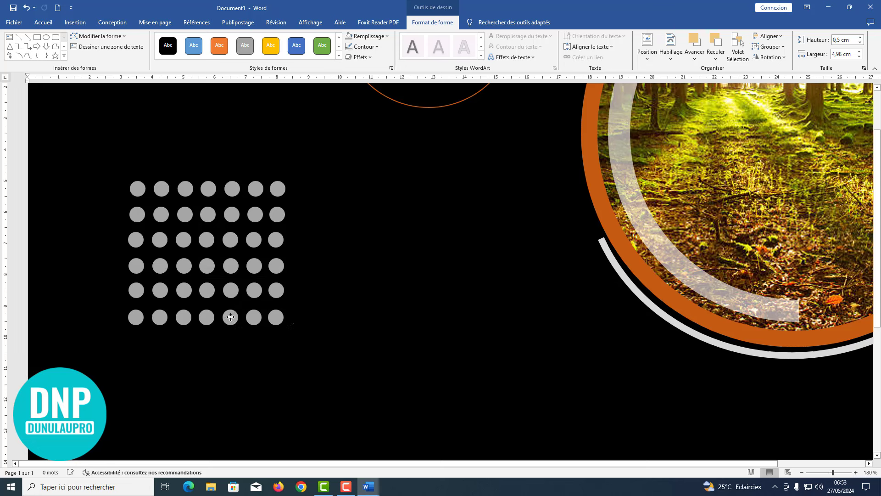
- Align the six rows of grey dots at their centers and group them into a single grid
{"action": "left_click", "coordinate": [229, 289], "text": "shift"}
{"action": "left_click", "coordinate": [229, 265], "text": "shift"}
{"action": "left_click", "coordinate": [229, 241], "text": "shift"}
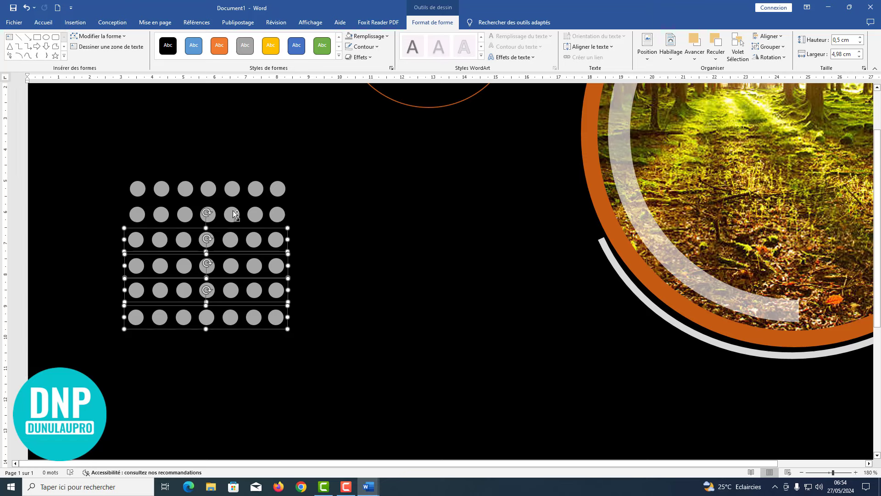
{"action": "left_click", "coordinate": [234, 214], "text": "shift"}
{"action": "left_click", "coordinate": [230, 192], "text": "shift"}
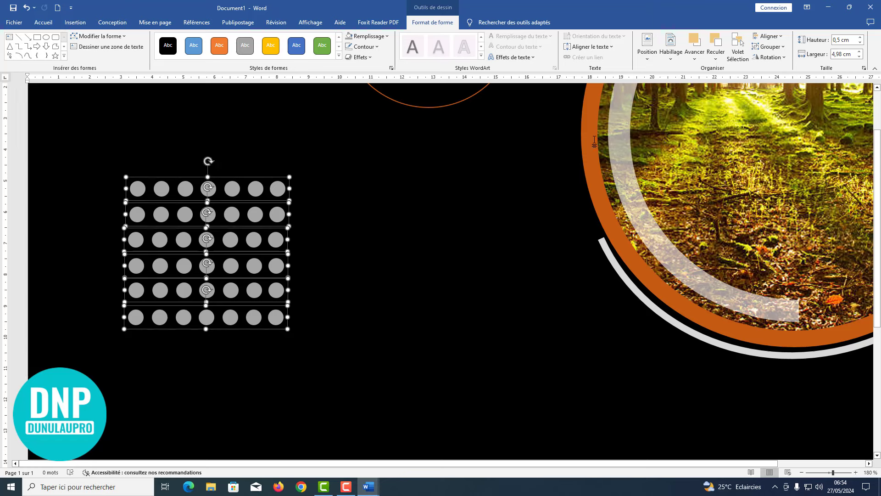
{"action": "left_click", "coordinate": [779, 37]}
{"action": "left_click", "coordinate": [780, 69]}
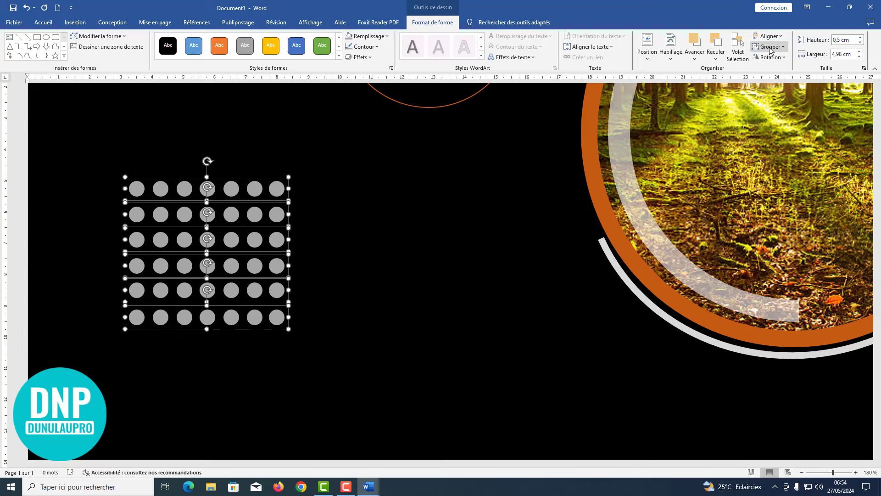
{"action": "left_click", "coordinate": [770, 46]}
{"action": "left_click", "coordinate": [770, 58]}
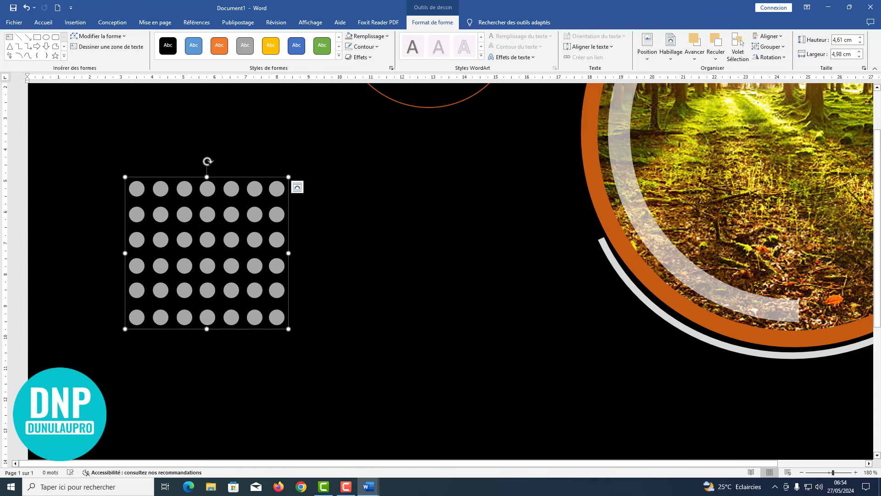
- Change the fill of the whole dot grid to a darker grey
{"action": "scroll", "coordinate": [440, 271], "scroll_direction": "down", "scroll_amount": 13}
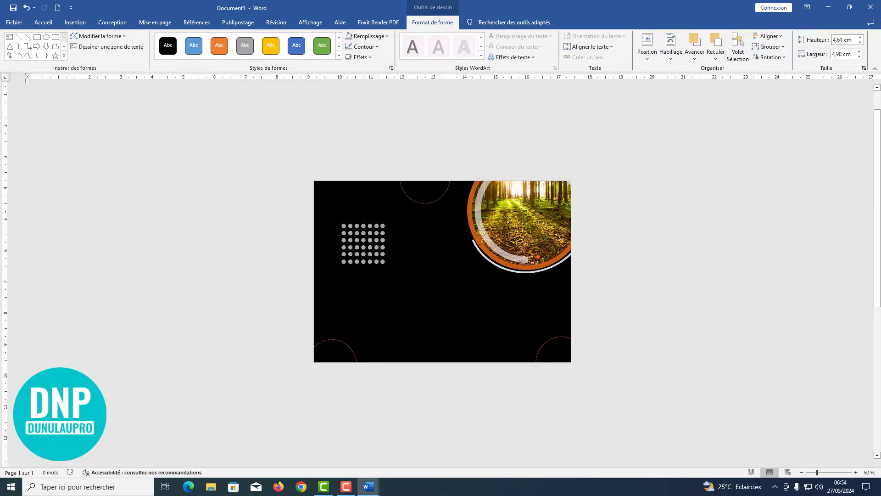
{"action": "left_click", "coordinate": [384, 245]}
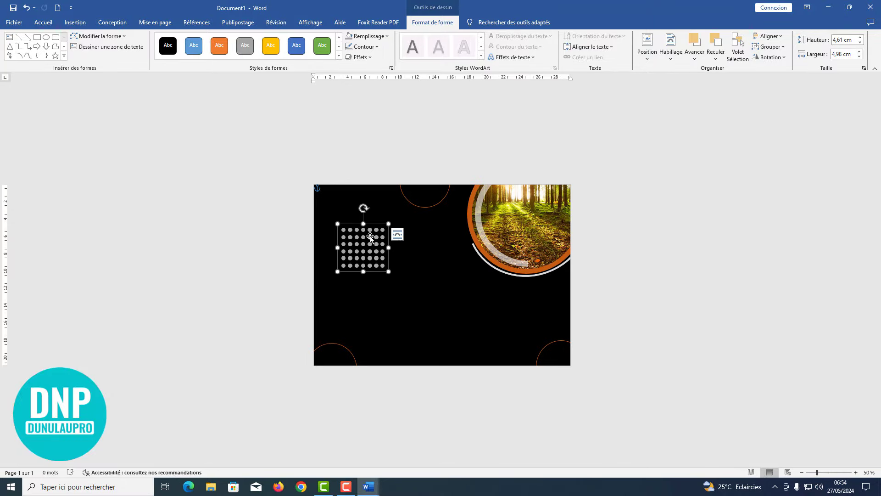
{"action": "left_click", "coordinate": [370, 237]}
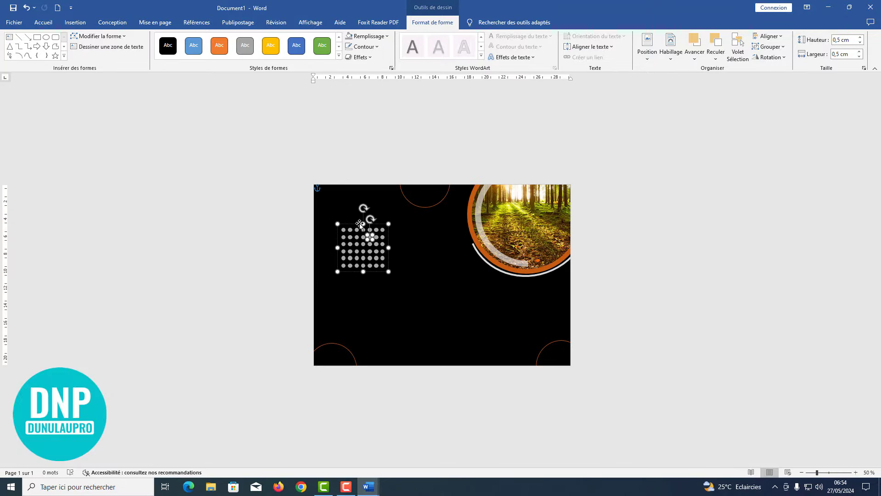
{"action": "left_click", "coordinate": [359, 224]}
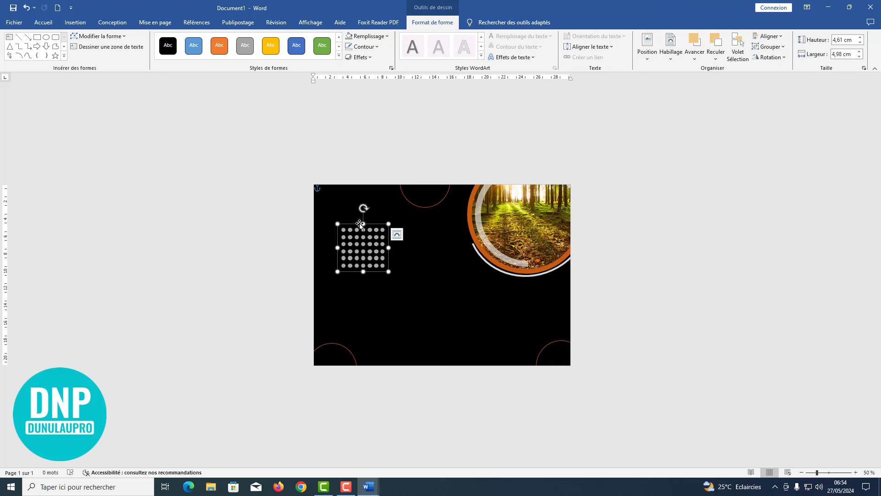
{"action": "left_click", "coordinate": [374, 39]}
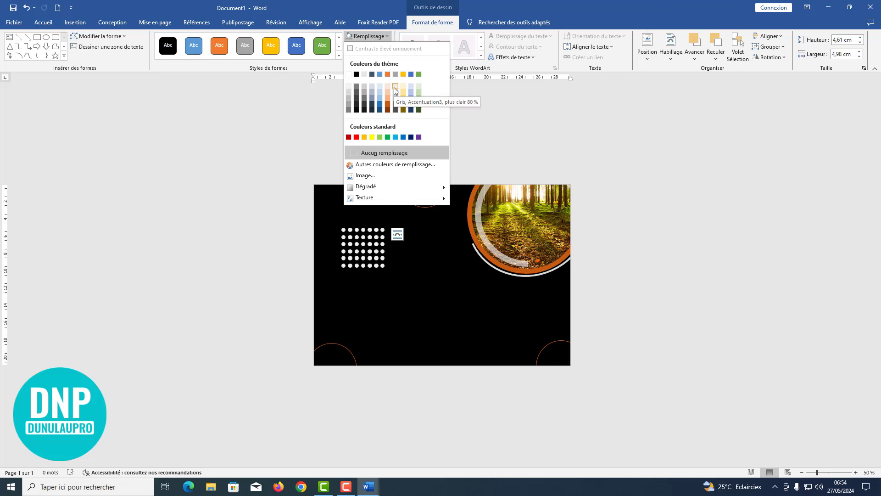
{"action": "left_click", "coordinate": [349, 109]}
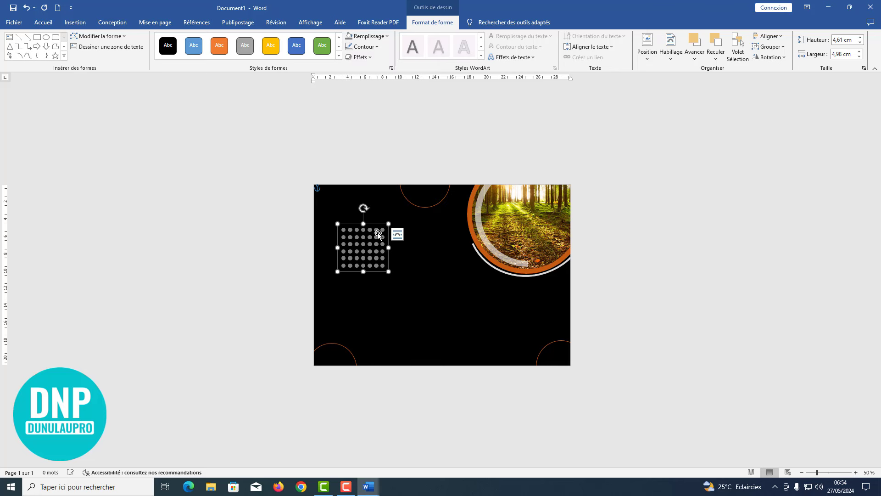
- Move the dot grid into the upper-left corner of the black page and scale it down
{"action": "left_click_drag", "start_coordinate": [374, 231], "coordinate": [344, 179]}
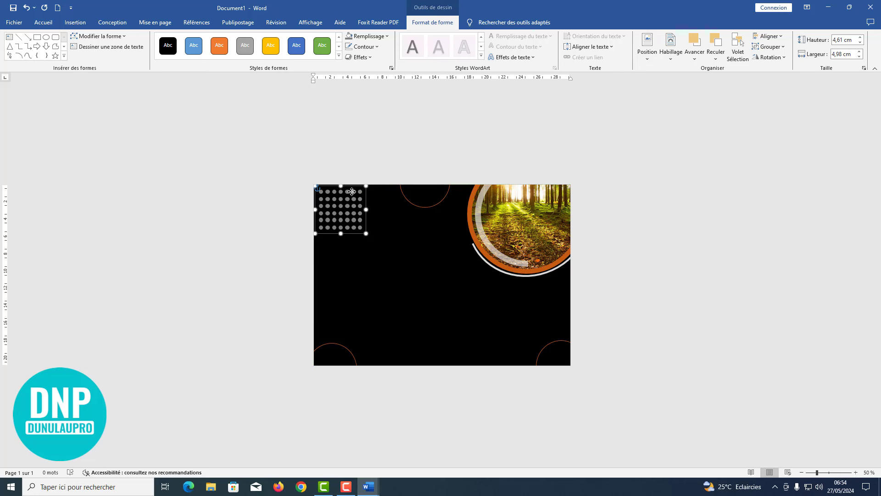
{"action": "left_click_drag", "start_coordinate": [367, 234], "coordinate": [342, 210]}
{"action": "left_click", "coordinate": [381, 244]}
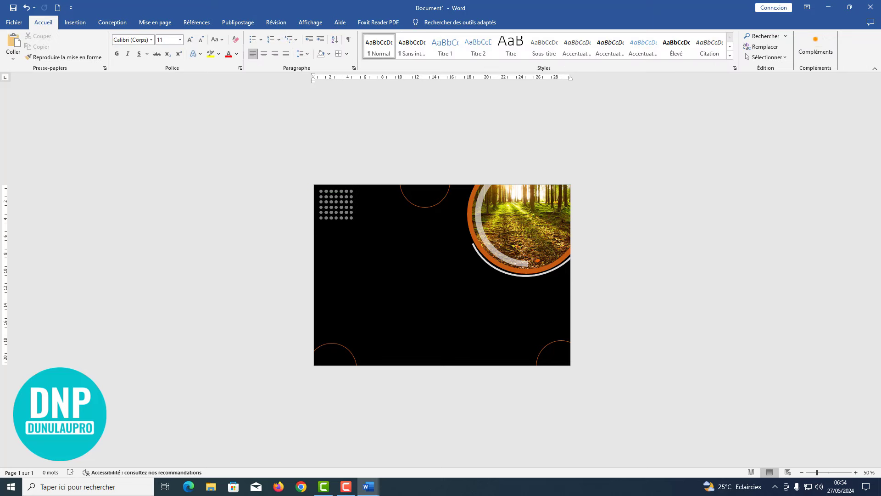
{"action": "scroll", "coordinate": [442, 274], "scroll_direction": "up", "scroll_amount": 4, "text": "ctrl"}
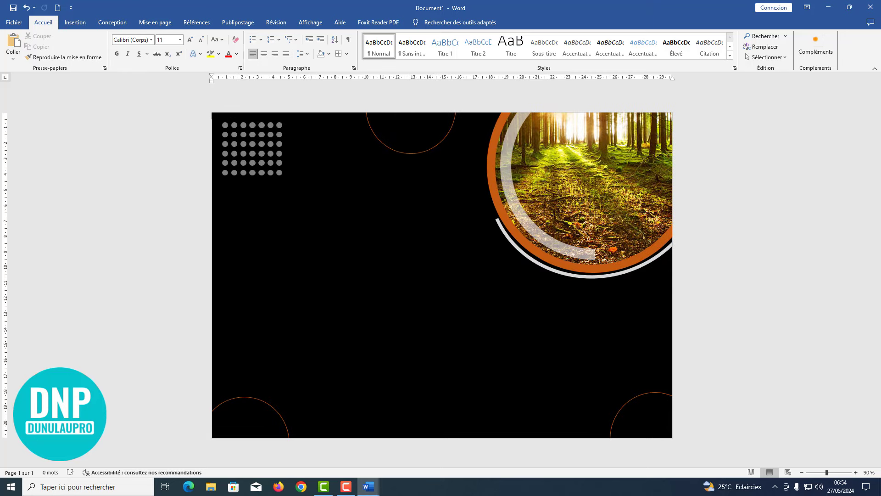
{"action": "left_click", "coordinate": [414, 154]}
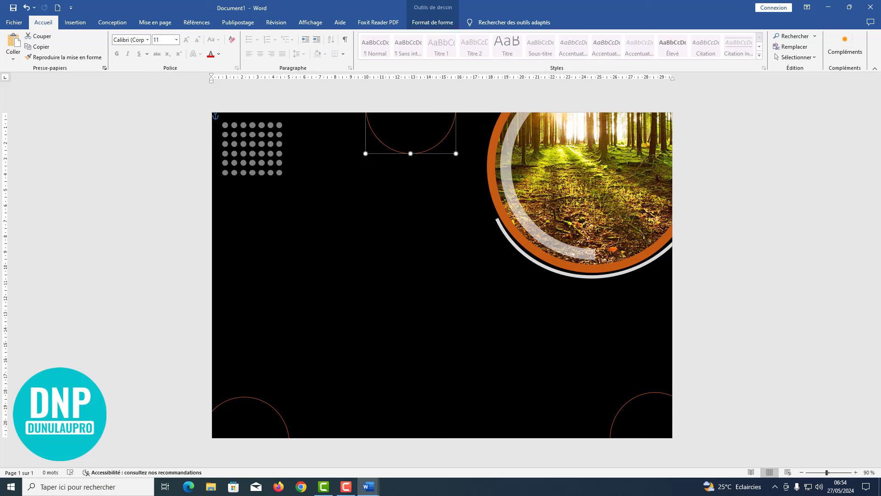
{"action": "left_click", "coordinate": [404, 207]}
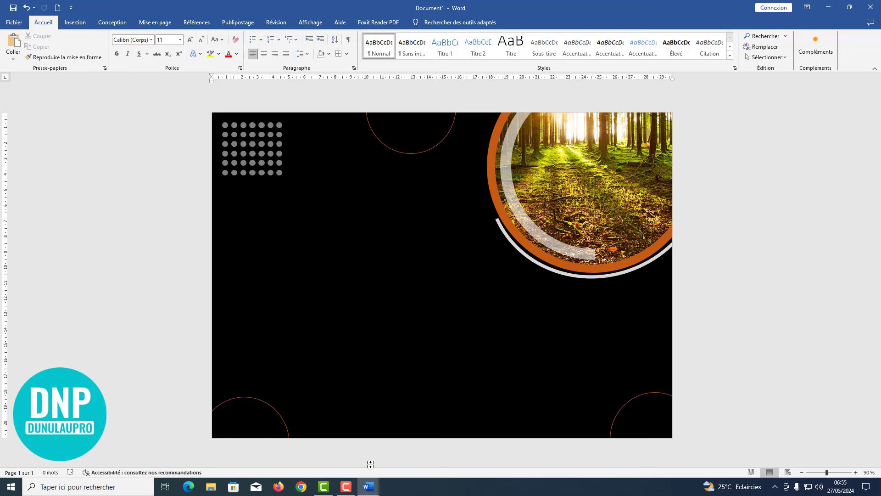
- Draw a text box about 13.64 × 3.99 cm below the top orange circle and enter "Juillet 2024" in it
{"action": "left_click", "coordinate": [75, 22]}
{"action": "left_click", "coordinate": [129, 46]}
{"action": "left_click", "coordinate": [125, 79]}
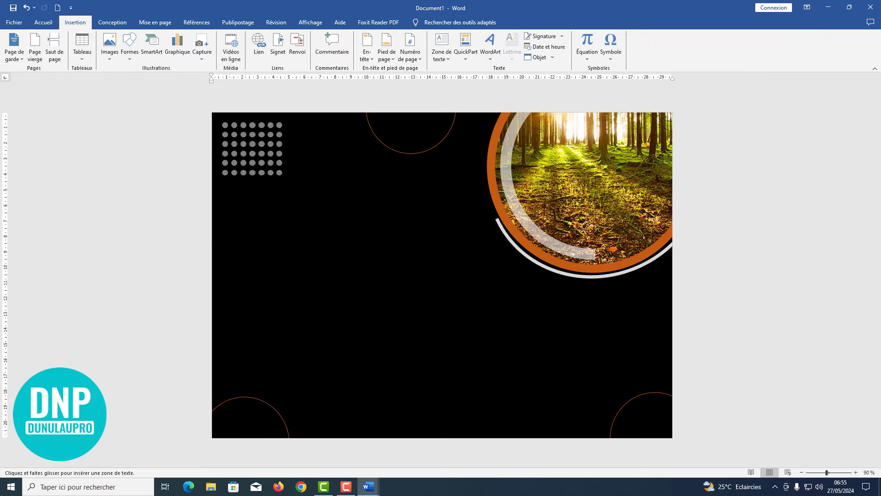
{"action": "left_click_drag", "start_coordinate": [243, 163], "coordinate": [457, 224]}
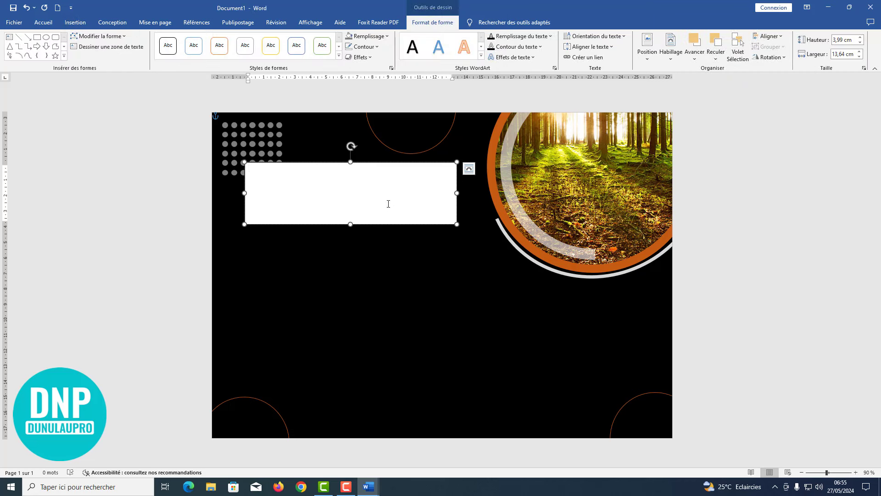
{"action": "type", "text": "juillet"}
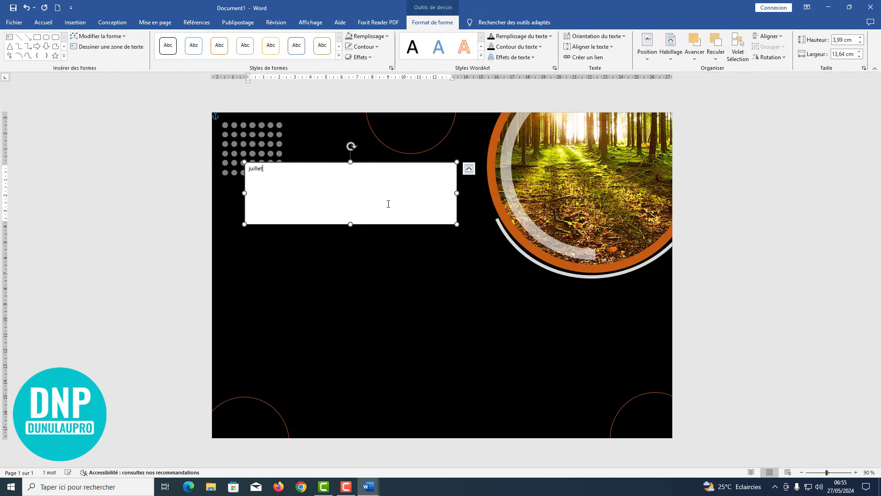
{"action": "type", "text": " 2024"}
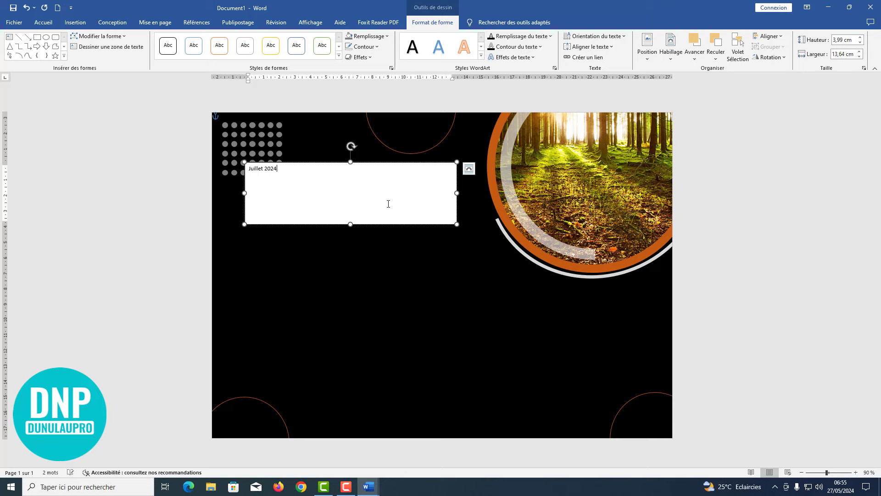
- Format the "Juillet 2024" text in the Dosis font at size 72
{"action": "scroll", "coordinate": [268, 192], "scroll_direction": "up", "scroll_amount": 3}
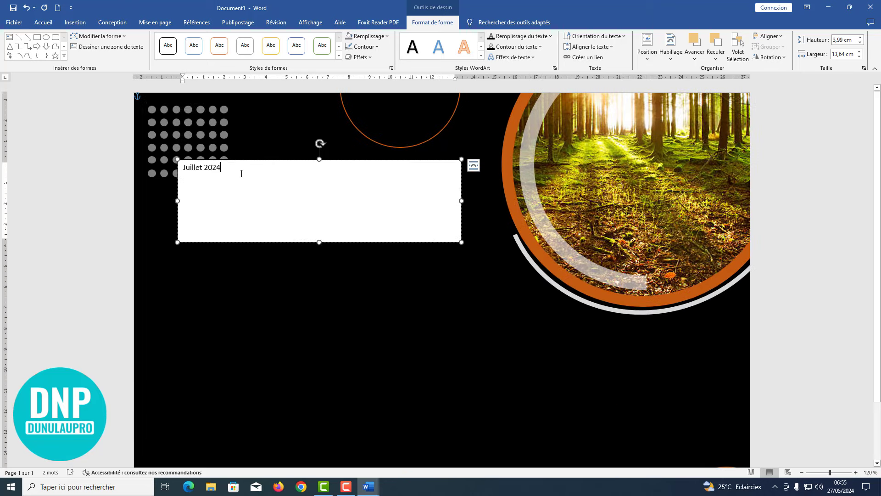
{"action": "left_click_drag", "start_coordinate": [242, 174], "coordinate": [180, 170]}
{"action": "left_click", "coordinate": [43, 22]}
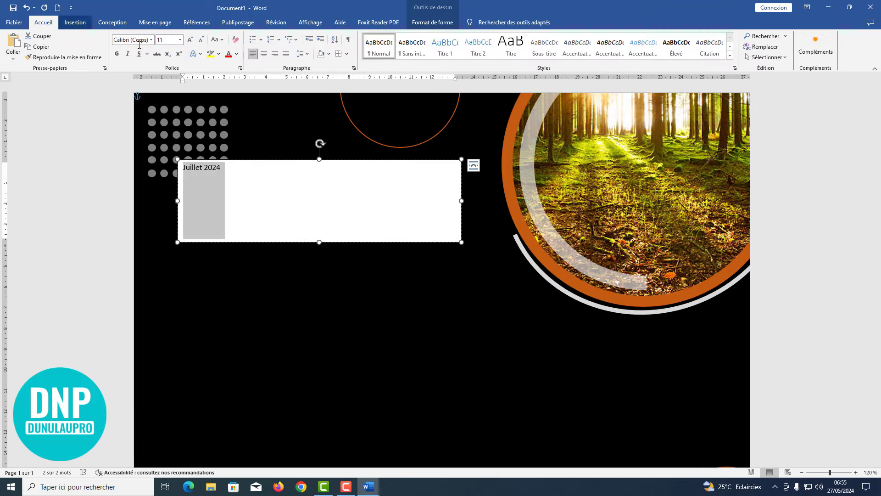
{"action": "left_click", "coordinate": [151, 40]}
{"action": "left_click", "coordinate": [124, 94]}
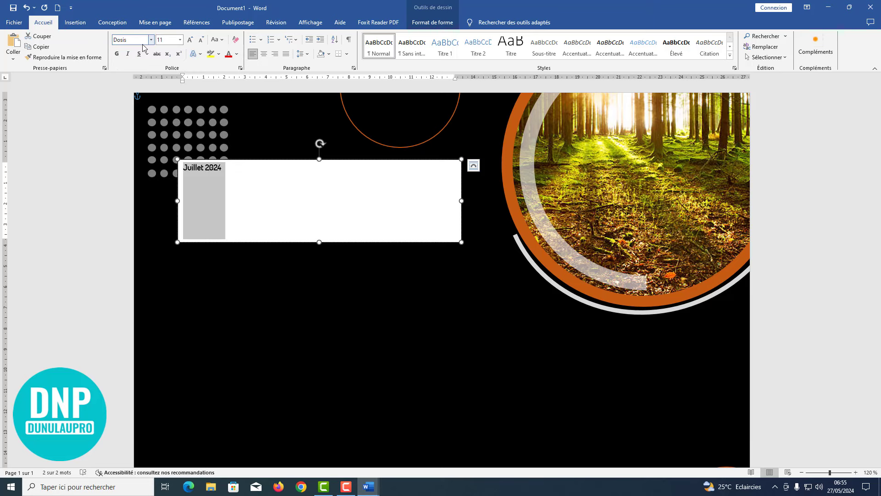
{"action": "left_click", "coordinate": [190, 40]}
{"action": "left_click", "coordinate": [190, 40]}
{"action": "left_click", "coordinate": [190, 40]}
{"action": "left_click", "coordinate": [190, 40]}
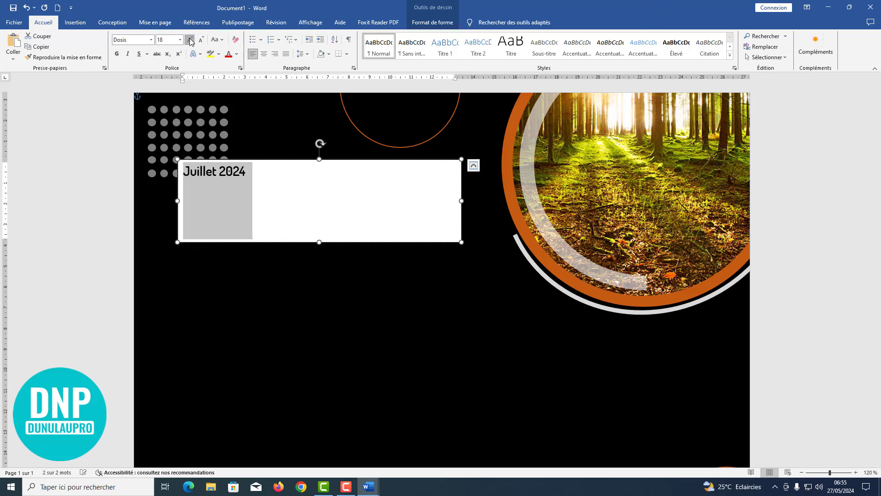
{"action": "left_click", "coordinate": [190, 40]}
{"action": "left_click", "coordinate": [190, 40]}
{"action": "left_click", "coordinate": [190, 40]}
{"action": "left_click", "coordinate": [190, 40]}
{"action": "left_click", "coordinate": [190, 40]}
{"action": "left_click", "coordinate": [190, 40]}
{"action": "left_click", "coordinate": [190, 40]}
{"action": "left_click", "coordinate": [190, 40]}
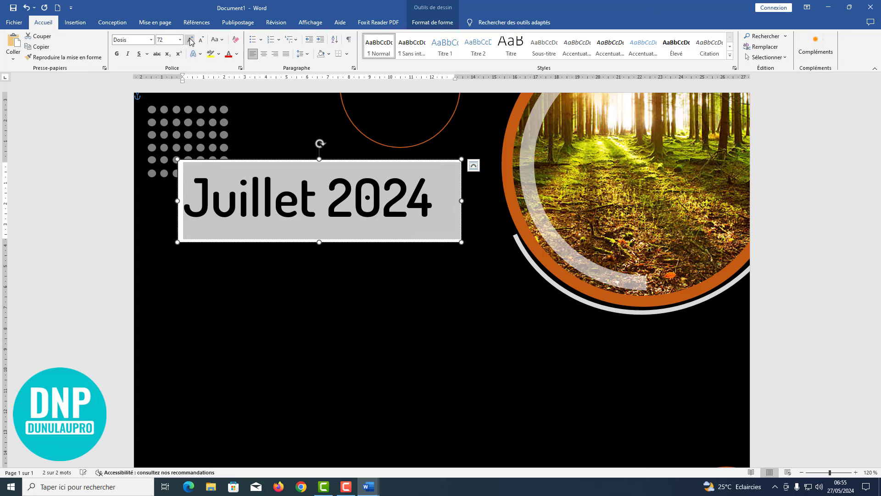
- Convert the title text to uppercase and widen its text box to about 15.35 cm so it fits on one line
{"action": "left_click", "coordinate": [222, 41]}
{"action": "left_click", "coordinate": [237, 77]}
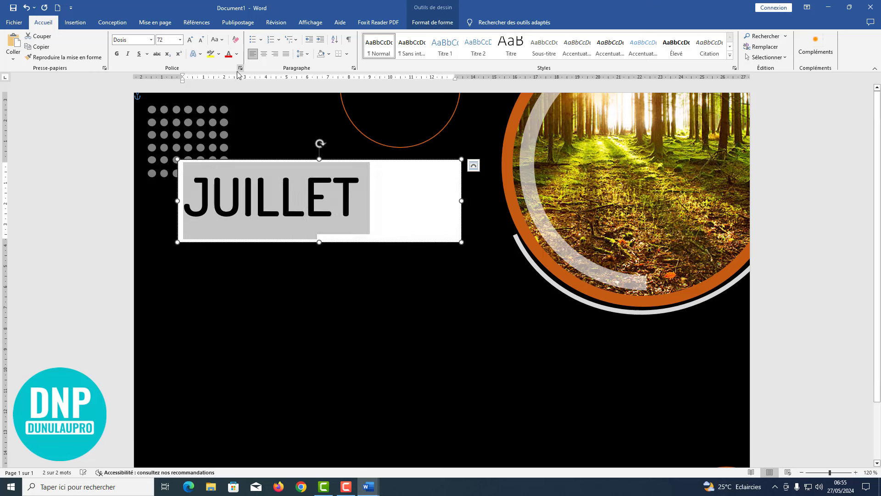
{"action": "left_click_drag", "start_coordinate": [461, 201], "coordinate": [496, 200]}
- Make the "JUILLET 2024" title bold and reduce its text box's height to about 3.21 cm
{"action": "triple_click", "coordinate": [307, 193]}
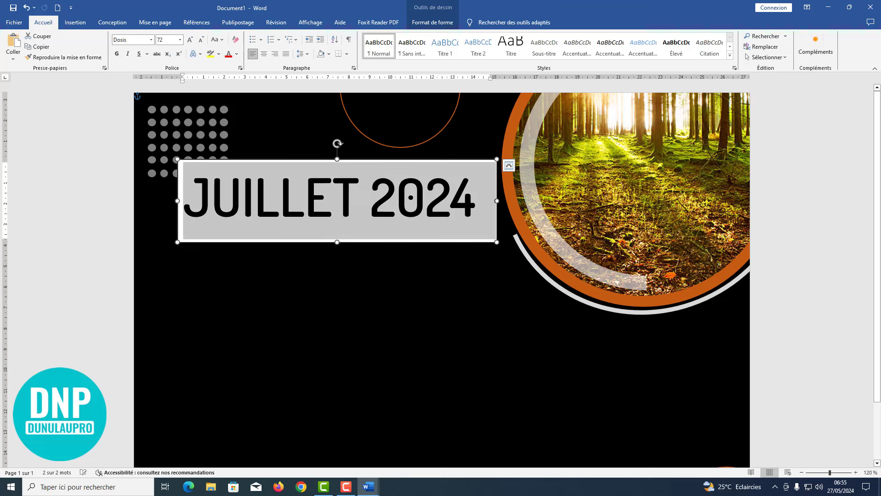
{"action": "left_click", "coordinate": [117, 54]}
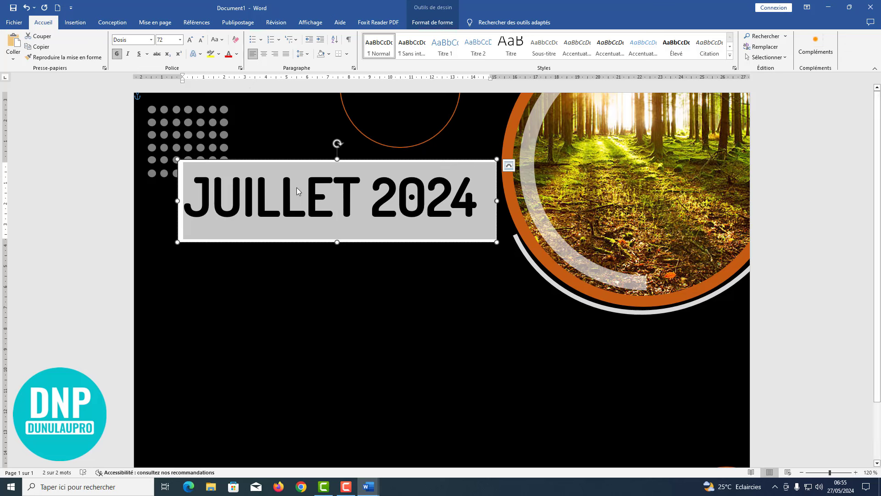
{"action": "left_click_drag", "start_coordinate": [336, 241], "coordinate": [336, 230]}
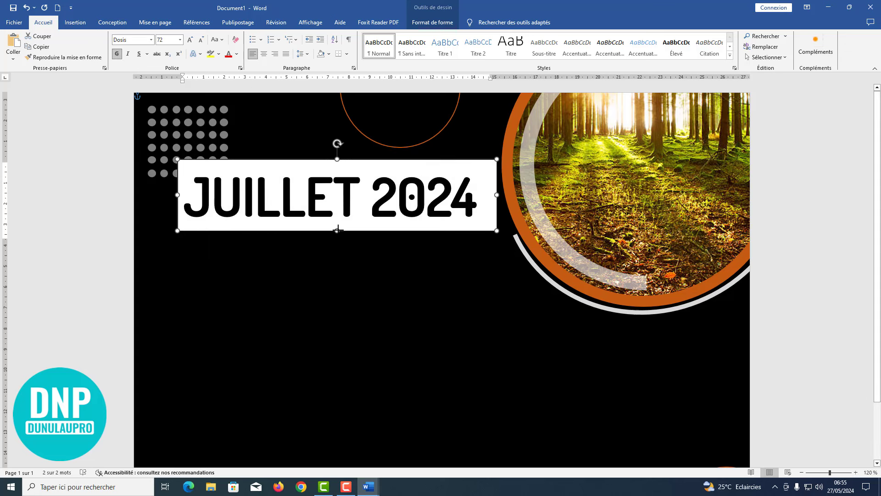
{"action": "left_click_drag", "start_coordinate": [338, 159], "coordinate": [337, 163]}
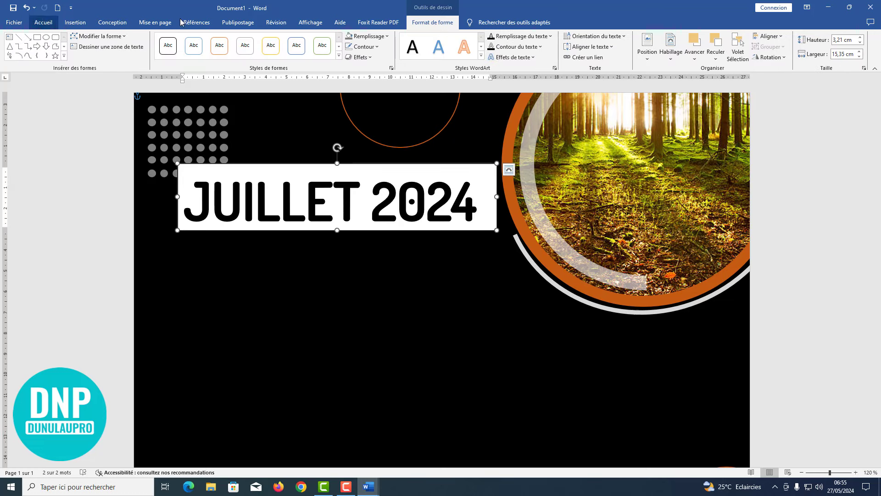
- Remove the fill and the outline of the title's text box
{"action": "left_click", "coordinate": [367, 37]}
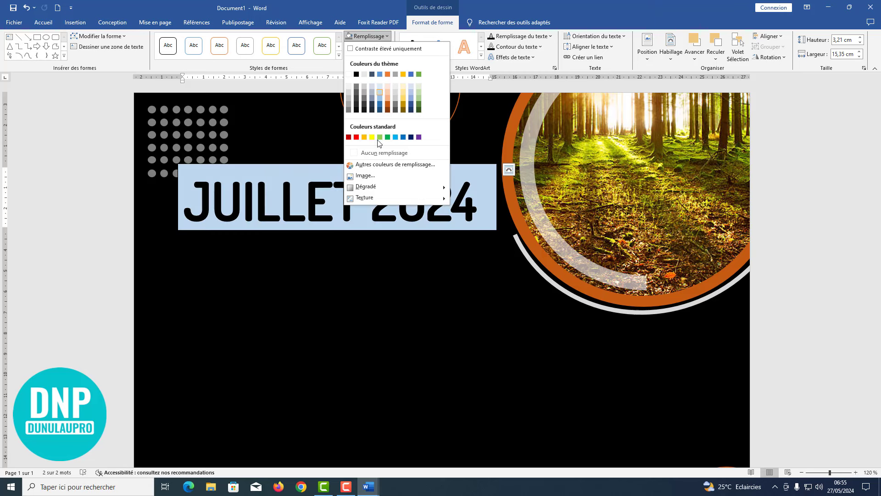
{"action": "left_click", "coordinate": [382, 152]}
{"action": "left_click", "coordinate": [364, 47]}
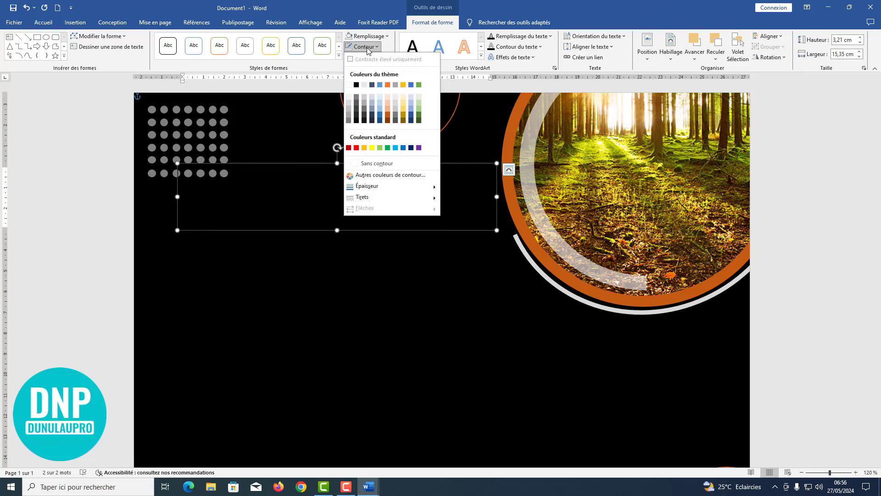
{"action": "left_click", "coordinate": [377, 164]}
- Set the font color of the "JUILLET 2024" title to white
{"action": "left_click", "coordinate": [43, 22]}
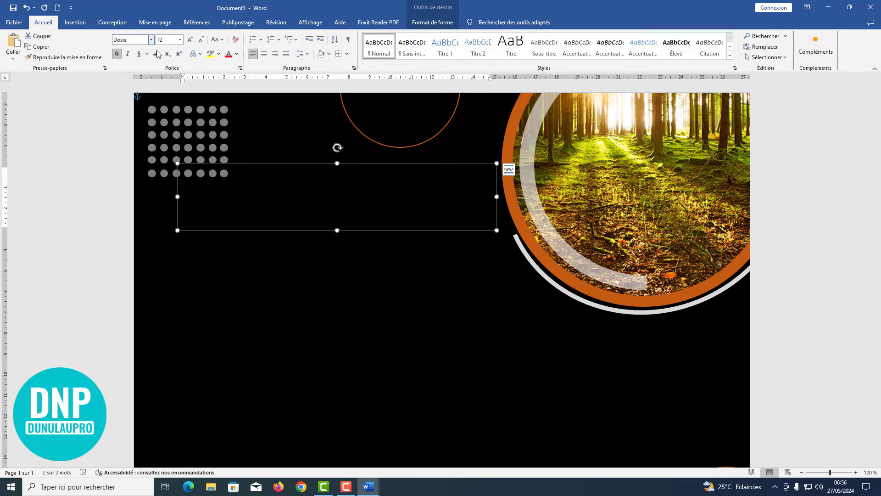
{"action": "left_click", "coordinate": [237, 54]}
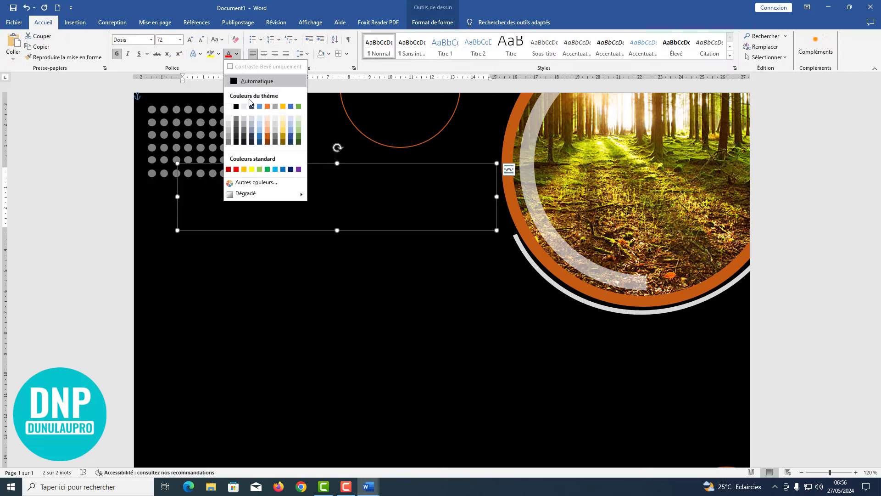
{"action": "left_click", "coordinate": [228, 106]}
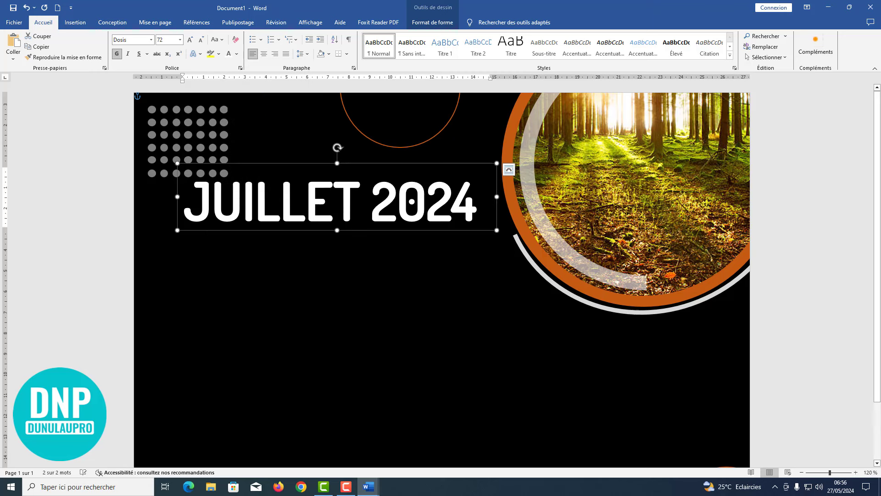
- Color only the year "2024" in the title dark orange to match the picture circle's ring
{"action": "left_click_drag", "start_coordinate": [477, 202], "coordinate": [393, 203]}
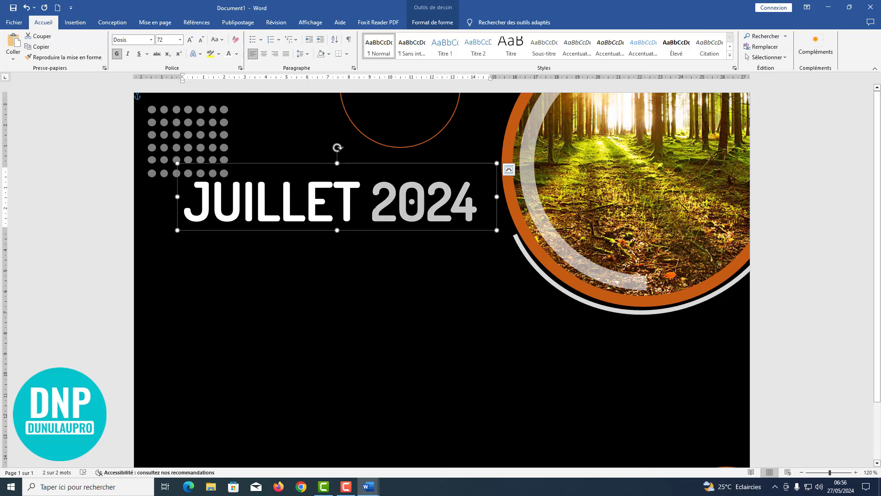
{"action": "left_click", "coordinate": [237, 54]}
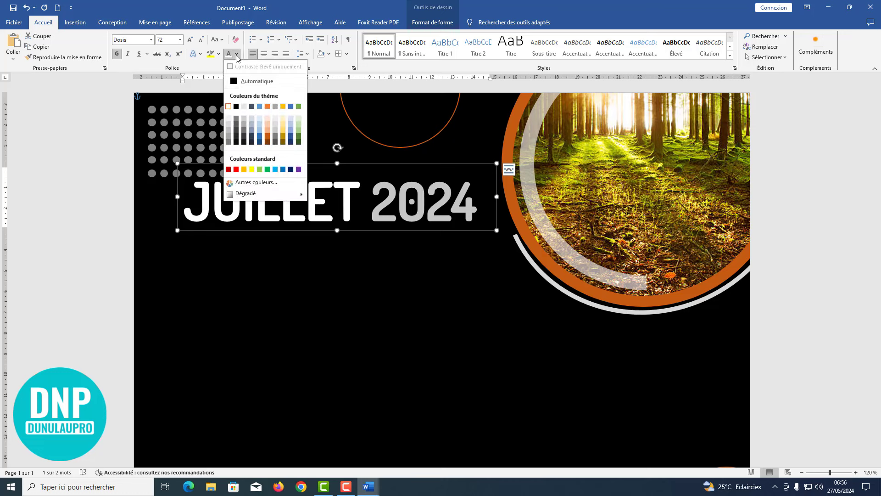
{"action": "left_click", "coordinate": [267, 136]}
{"action": "left_click", "coordinate": [326, 271]}
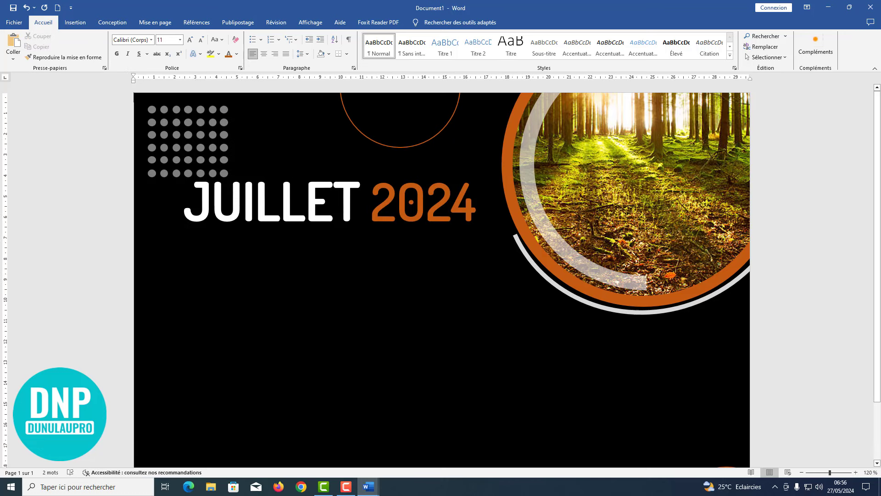
- Move the title's text box slightly up and to the left so it overlaps the dot grid's lower edge
{"action": "left_click", "coordinate": [333, 200]}
{"action": "left_click_drag", "start_coordinate": [323, 141], "coordinate": [325, 141]}
{"action": "left_click", "coordinate": [328, 266]}
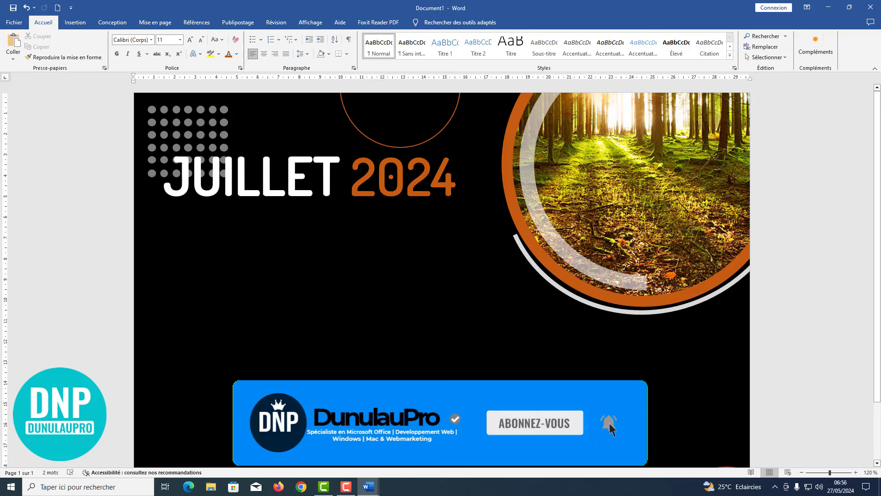
- Open the table size choices for inserting a table on the page
{"action": "left_click", "coordinate": [78, 24]}
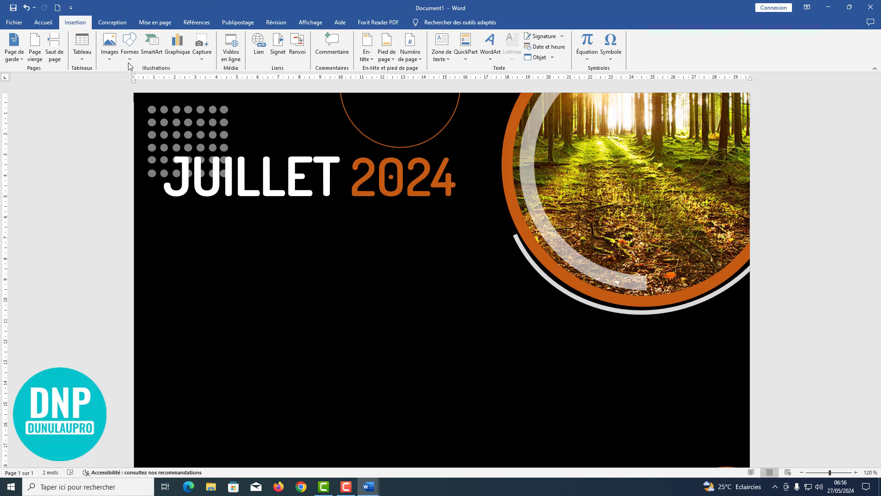
{"action": "left_click", "coordinate": [82, 54]}
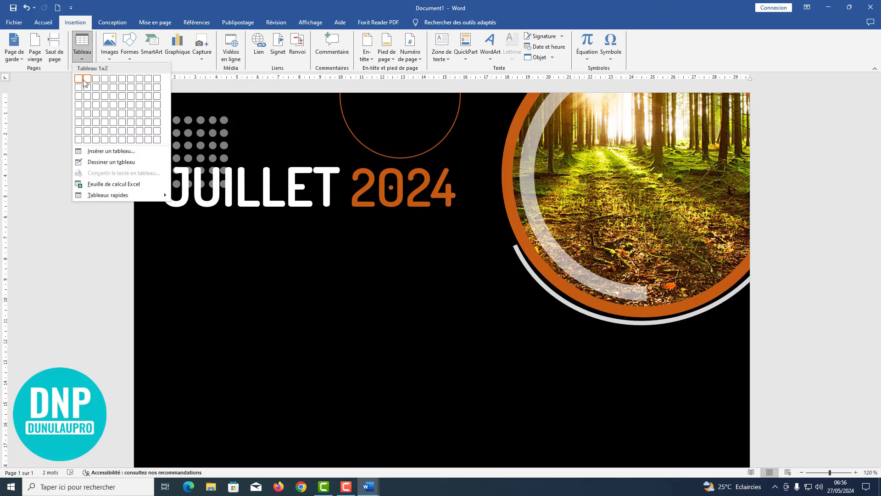